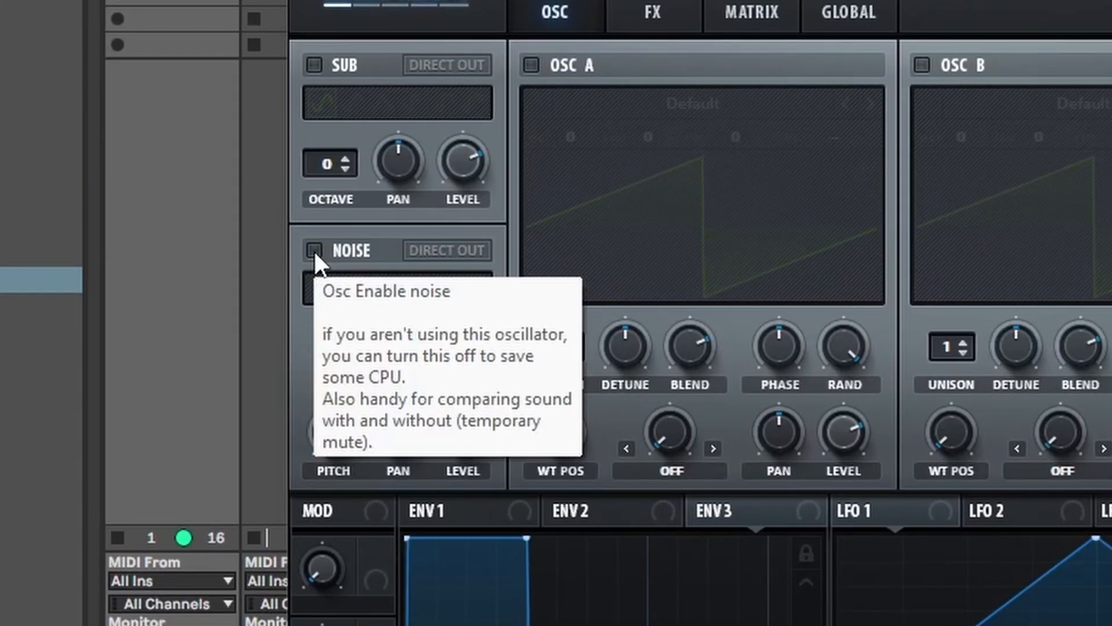
# Step: Enable the noise oscillator and load SH1 Noise from the Analog noise category
pyautogui.click(332, 209)
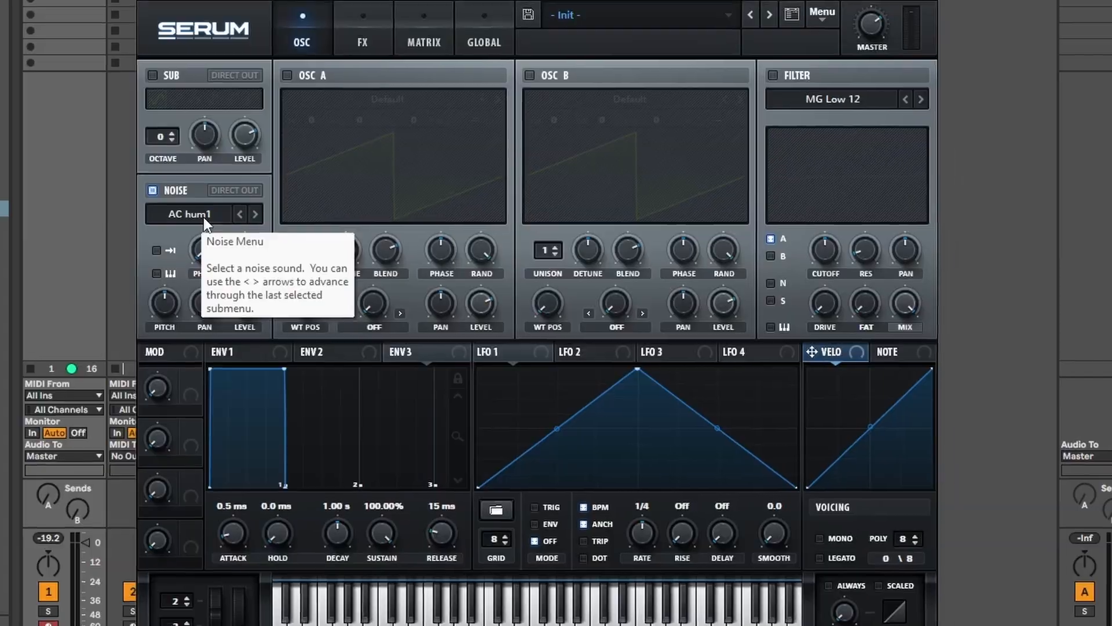
pyautogui.click(204, 216)
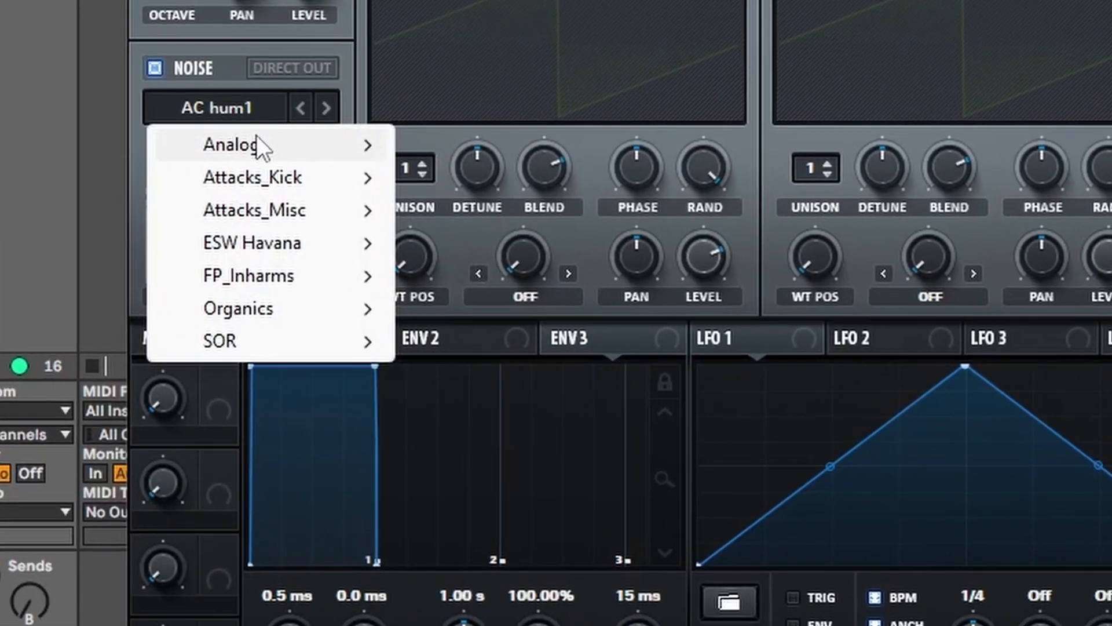
pyautogui.moveTo(225, 213)
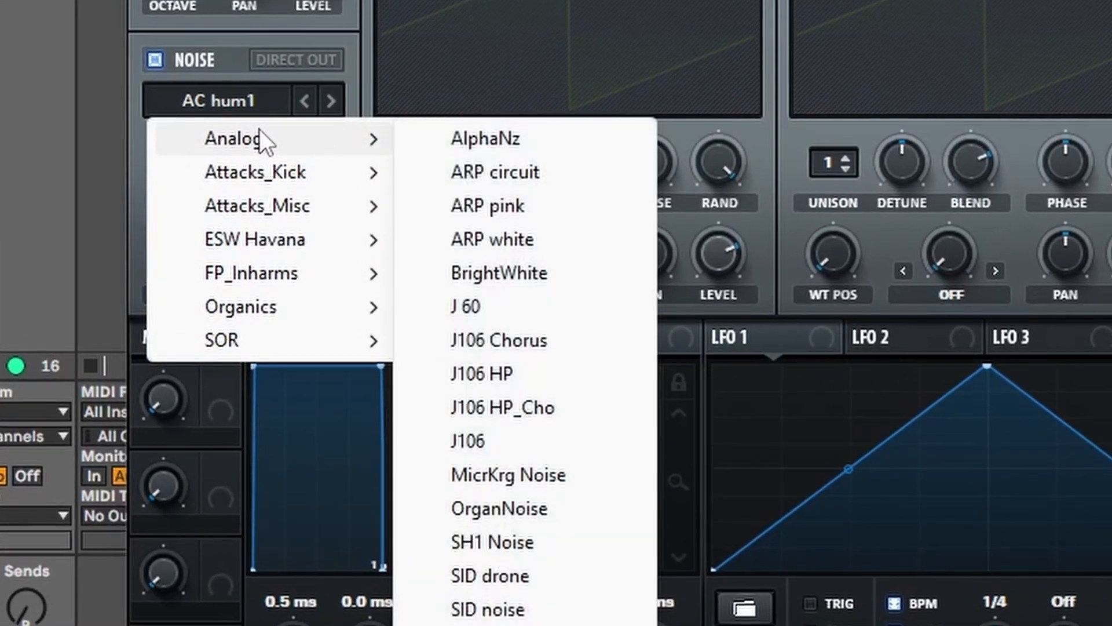
pyautogui.click(535, 536)
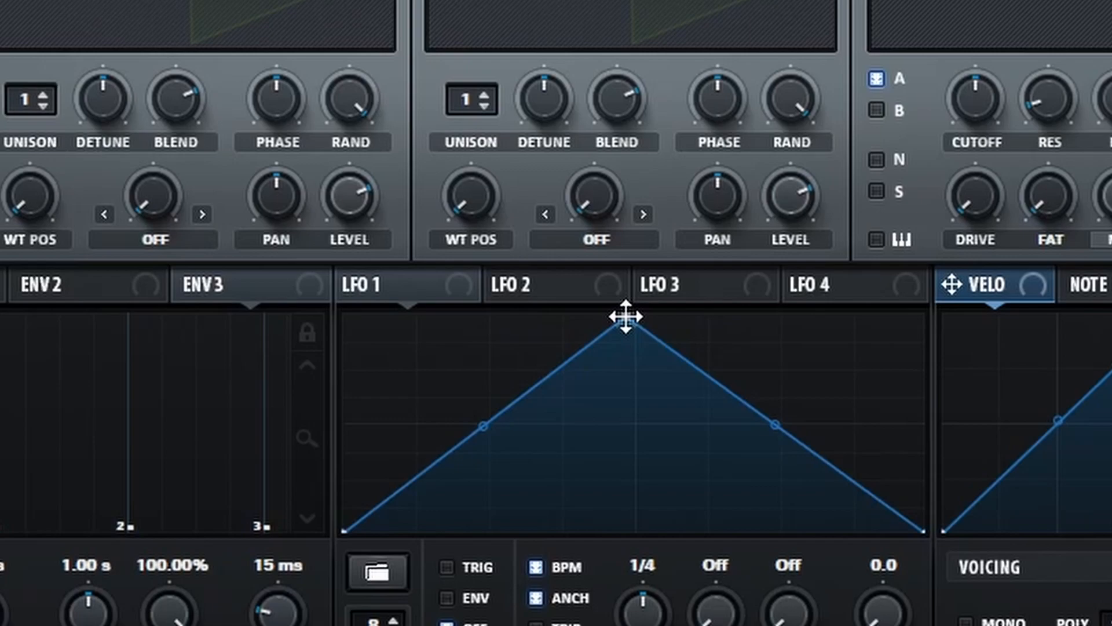
# Step: Reshape LFO 1 into a single rising ramp and assign it to modulate the noise pitch
pyautogui.moveTo(632, 370); pyautogui.dragTo(818, 293)
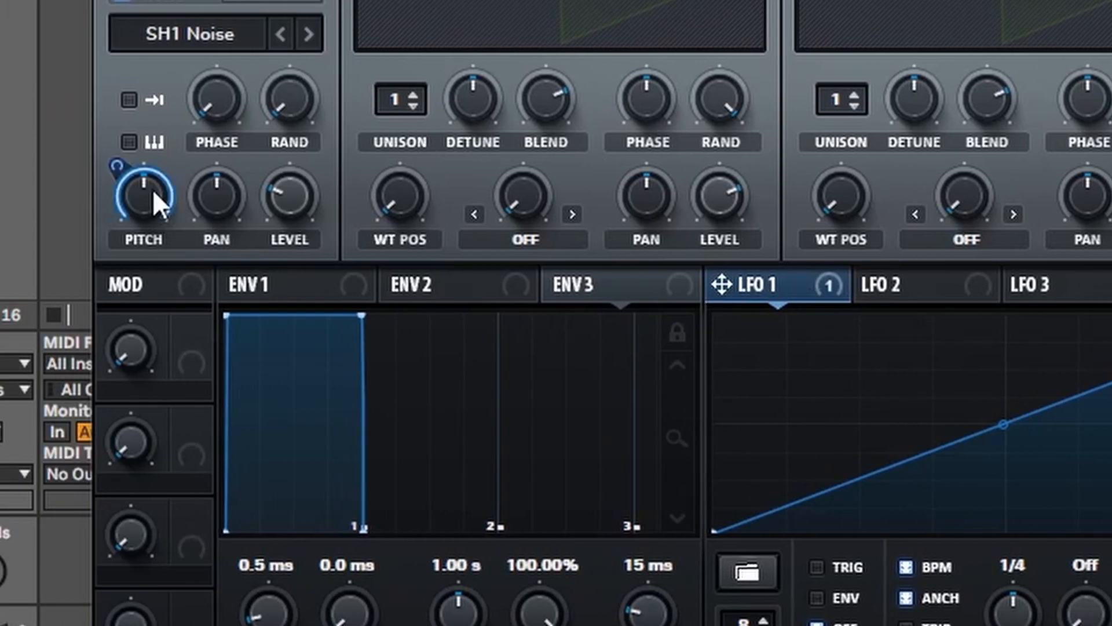
pyautogui.moveTo(152, 189); pyautogui.dragTo(152, 188)
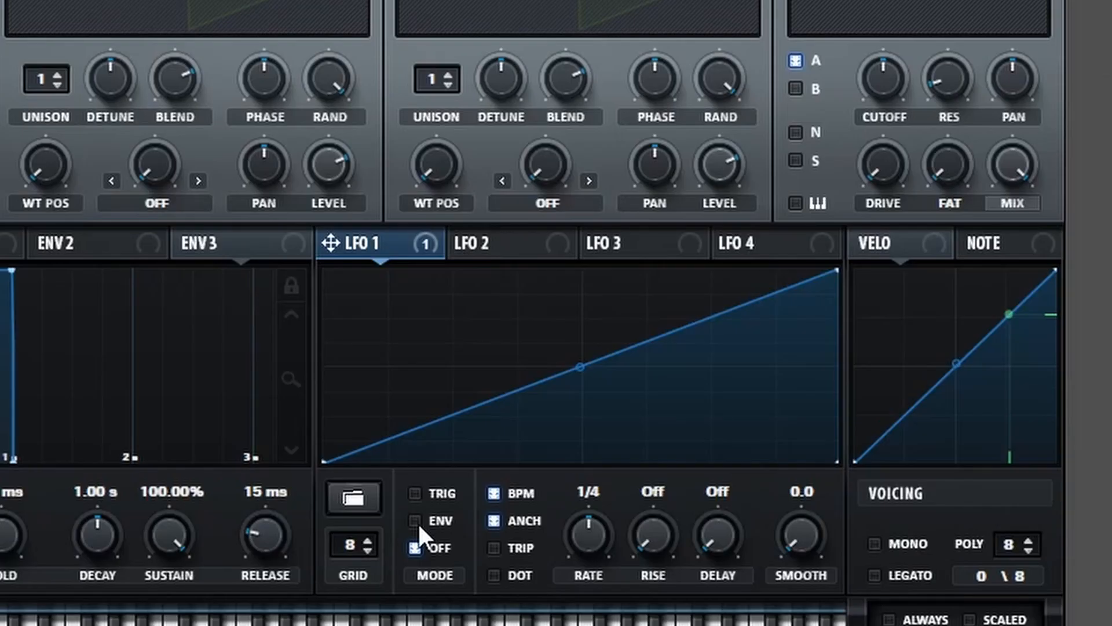
# Step: Set LFO 1 to envelope mode with a rate of one bar and bend its ramp into an upward-accelerating curve
pyautogui.click(532, 523)
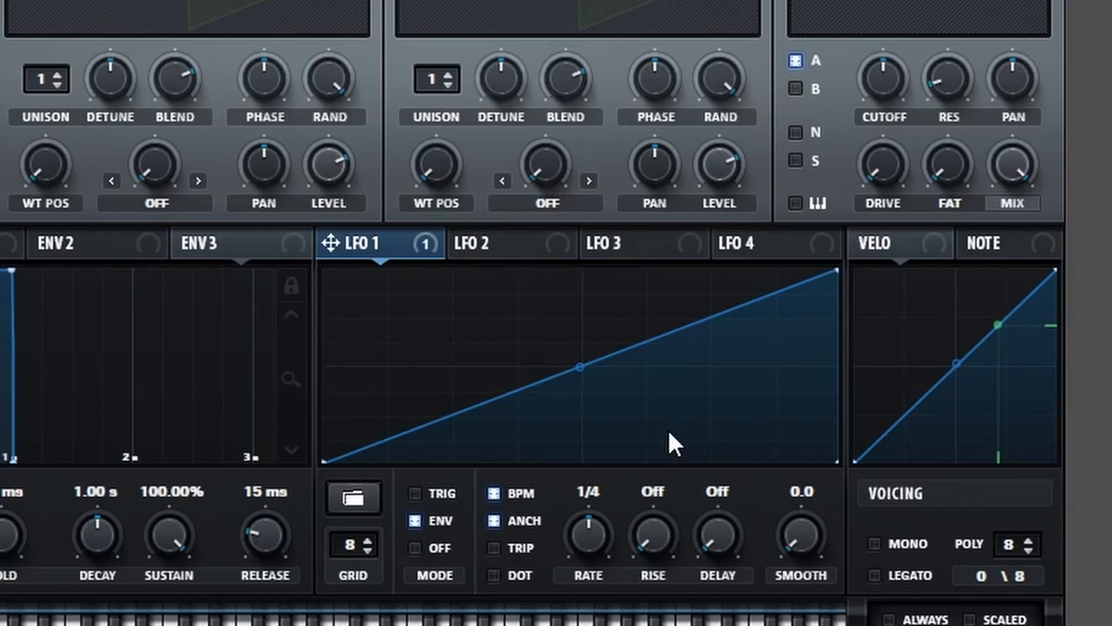
pyautogui.moveTo(585, 530); pyautogui.dragTo(558, 547)
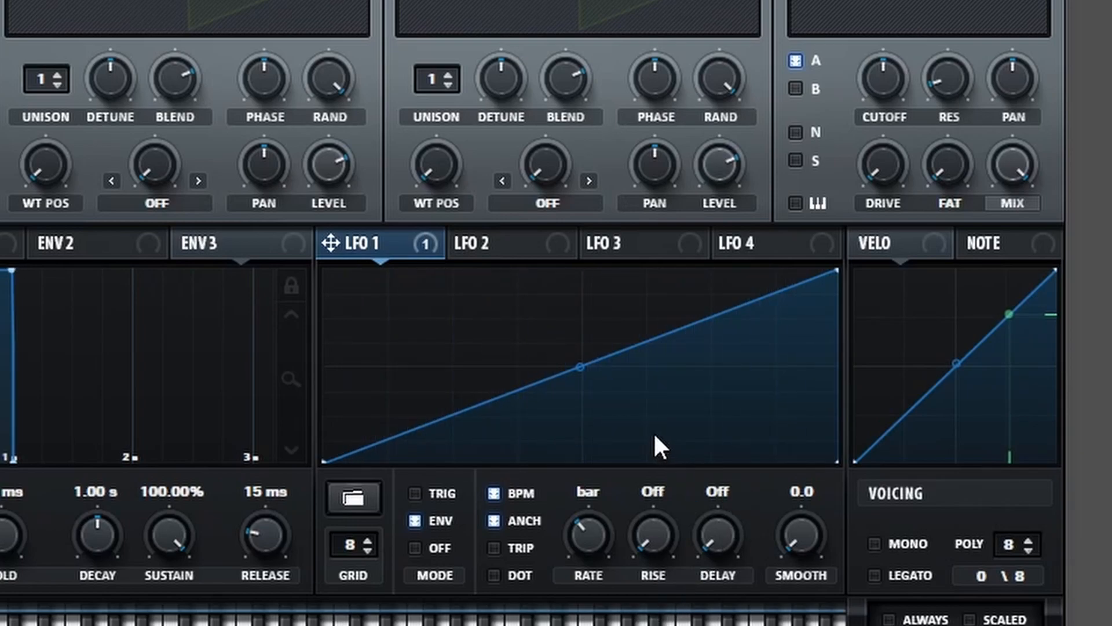
pyautogui.moveTo(579, 363); pyautogui.dragTo(580, 380)
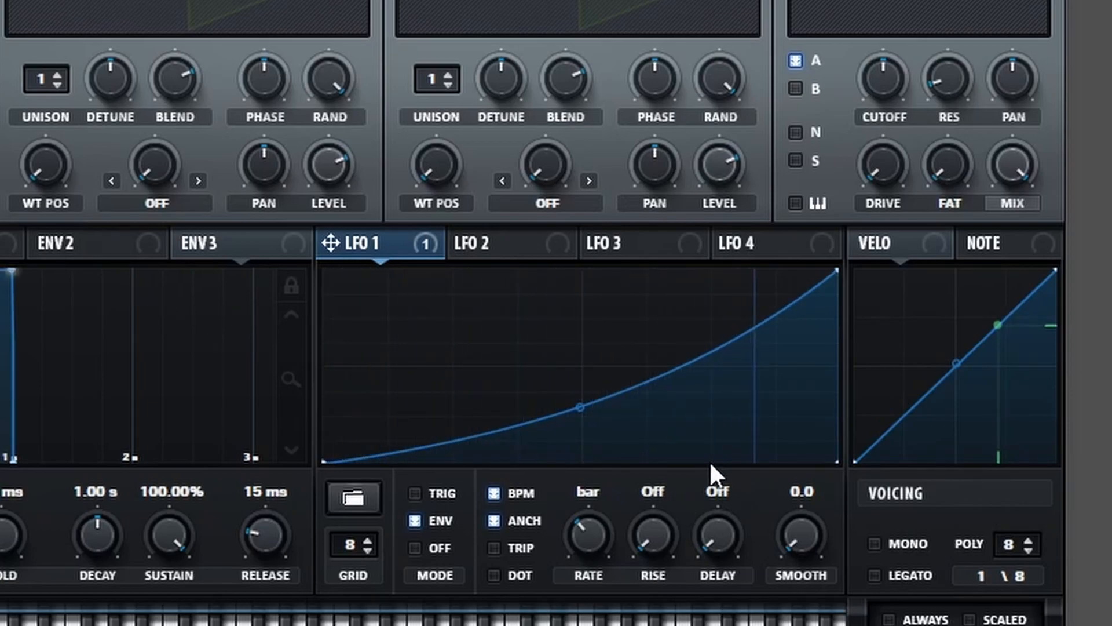
# Step: Enable the Reverb effect and modulate its mix and size with LFO 1
pyautogui.click(361, 29)
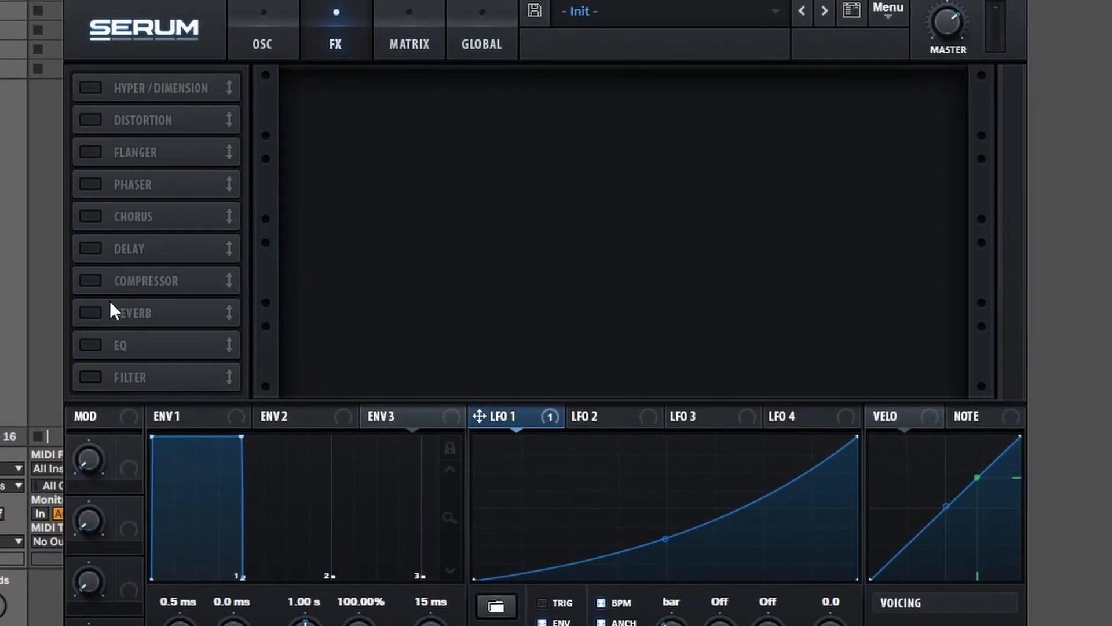
pyautogui.click(91, 313)
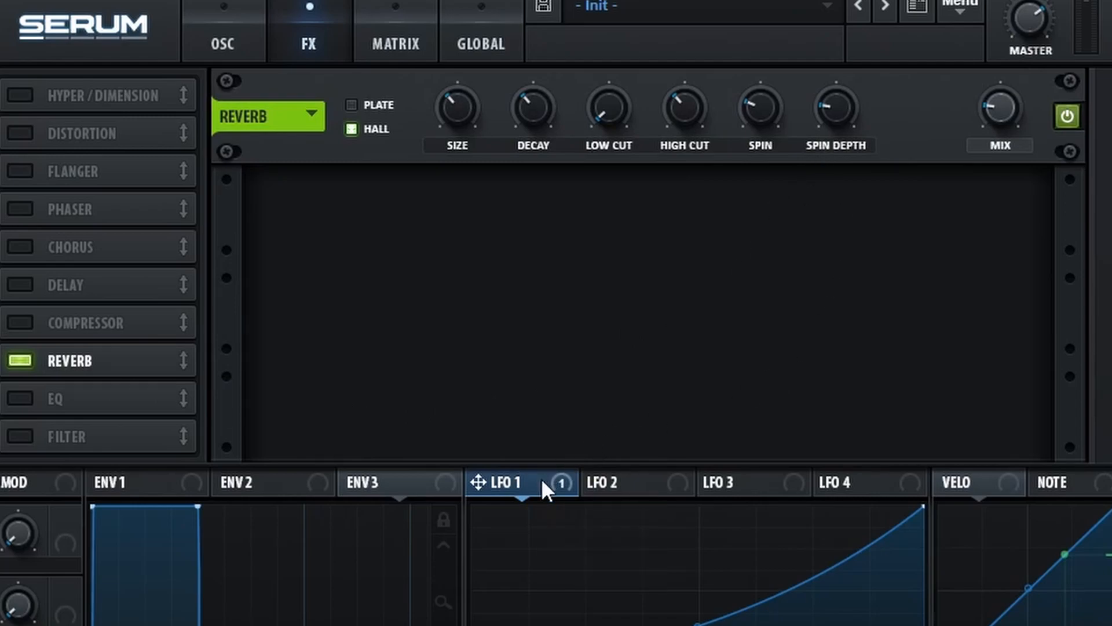
pyautogui.moveTo(992, 106); pyautogui.dragTo(977, 142)
pyautogui.moveTo(471, 189); pyautogui.dragTo(431, 120)
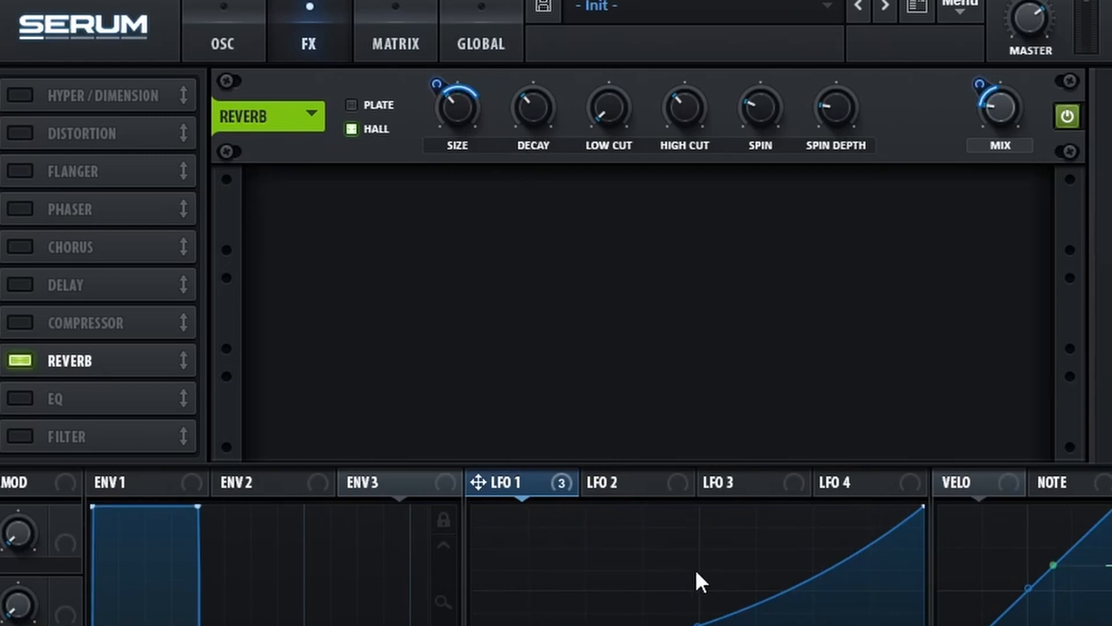
# Step: Enable a ping-pong Delay with both times at 1/8 and its filter at about 1027 Hz with Q 0.8
pyautogui.click(22, 288)
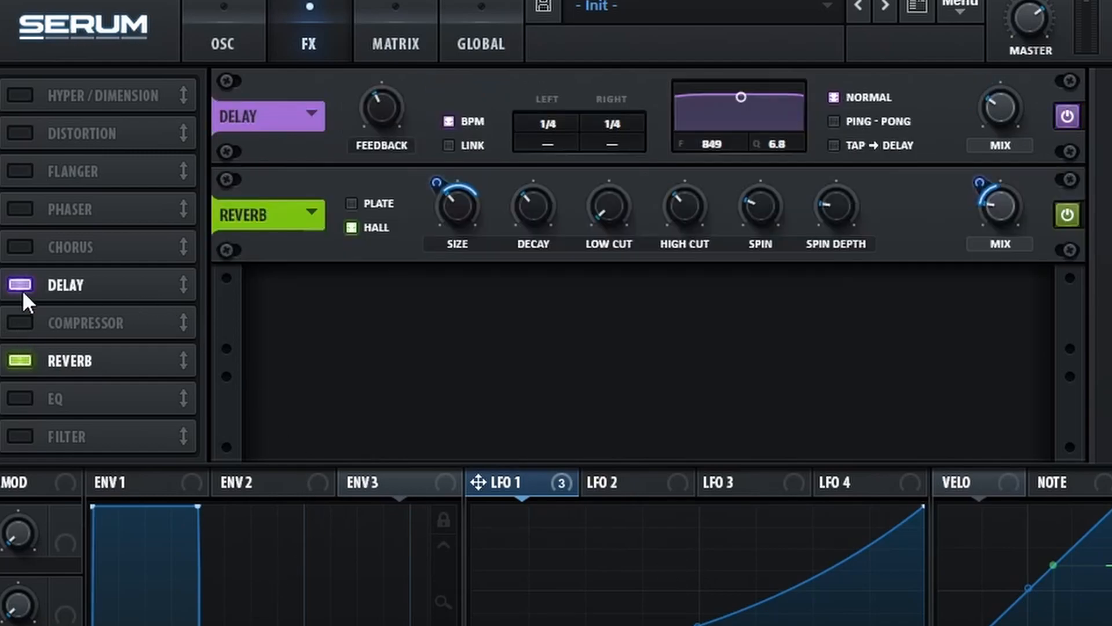
pyautogui.moveTo(741, 97); pyautogui.dragTo(752, 151)
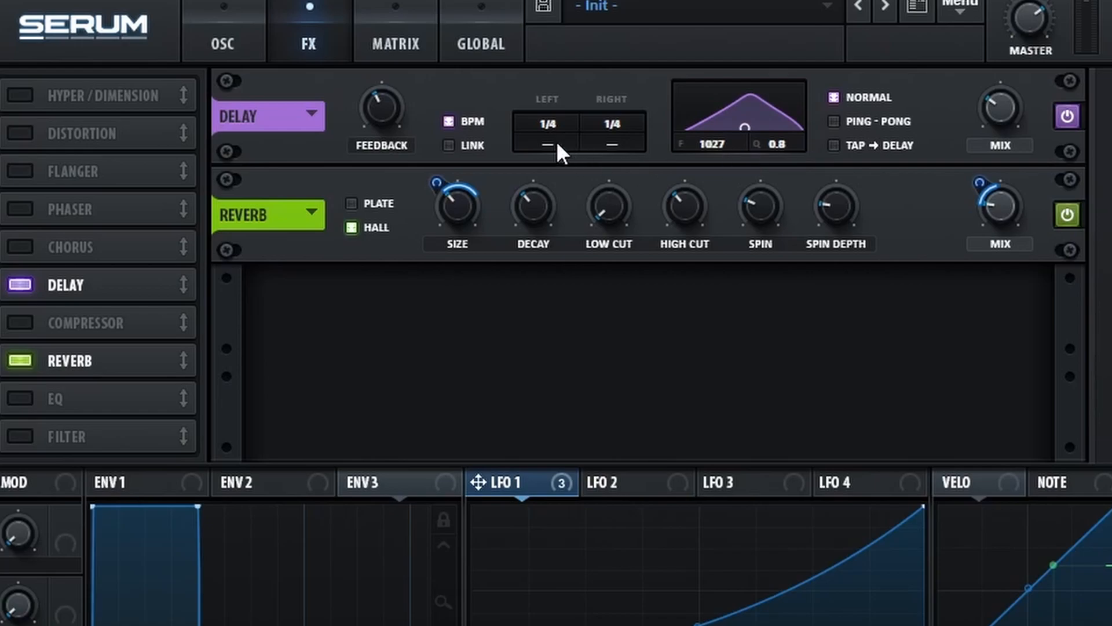
pyautogui.moveTo(551, 128); pyautogui.dragTo(613, 145)
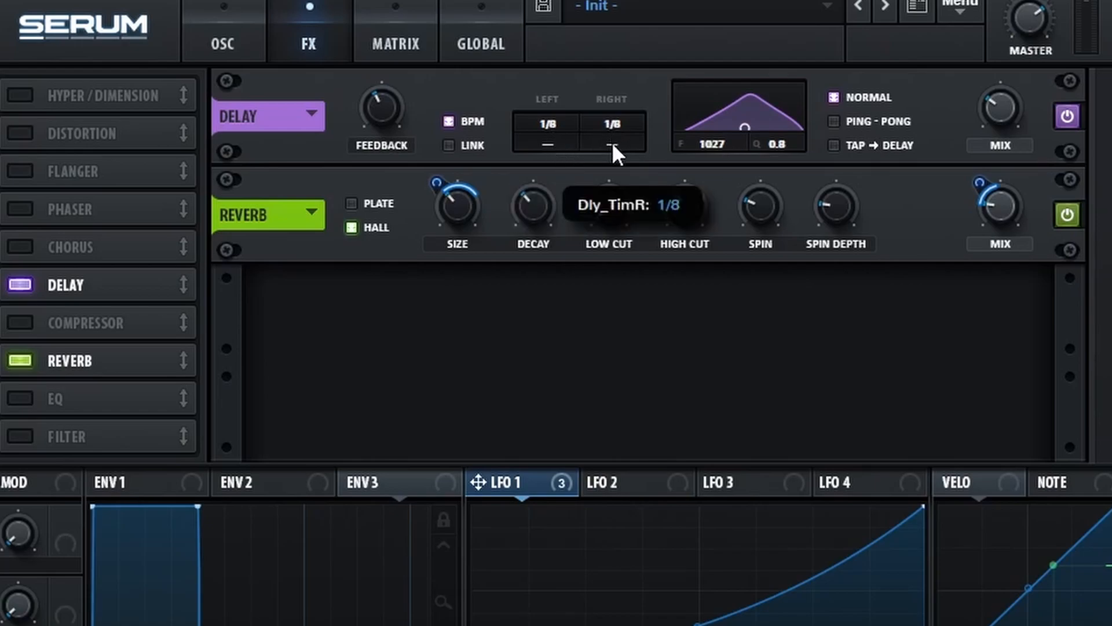
pyautogui.click(874, 121)
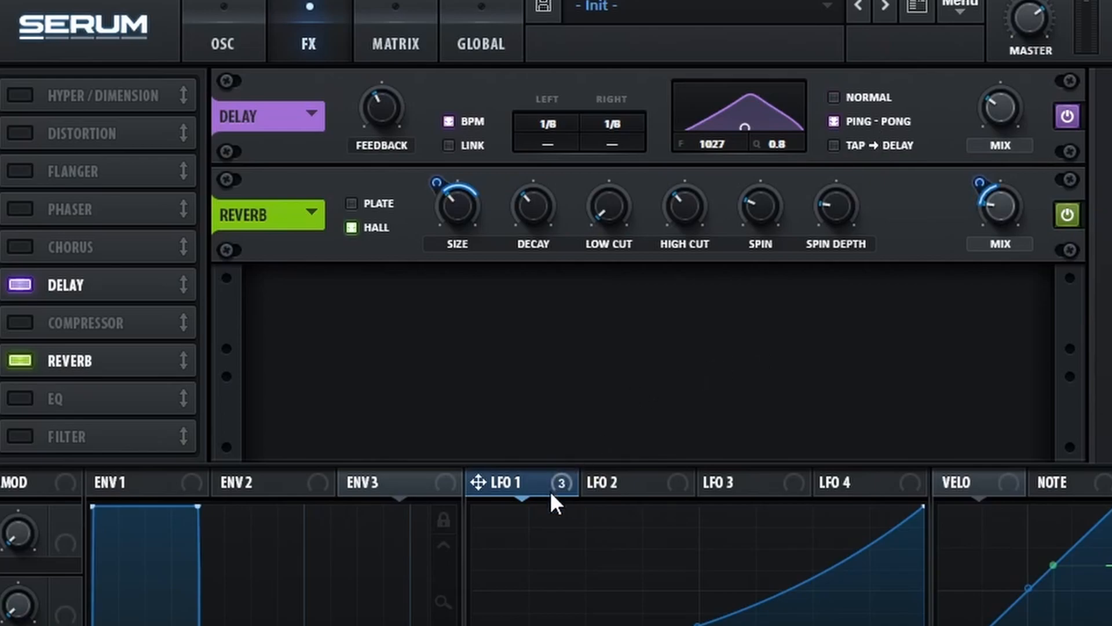
# Step: Modulate the delay's feedback and mix with LFO 1 and adjust the feedback modulation depth
pyautogui.moveTo(548, 491); pyautogui.dragTo(383, 110)
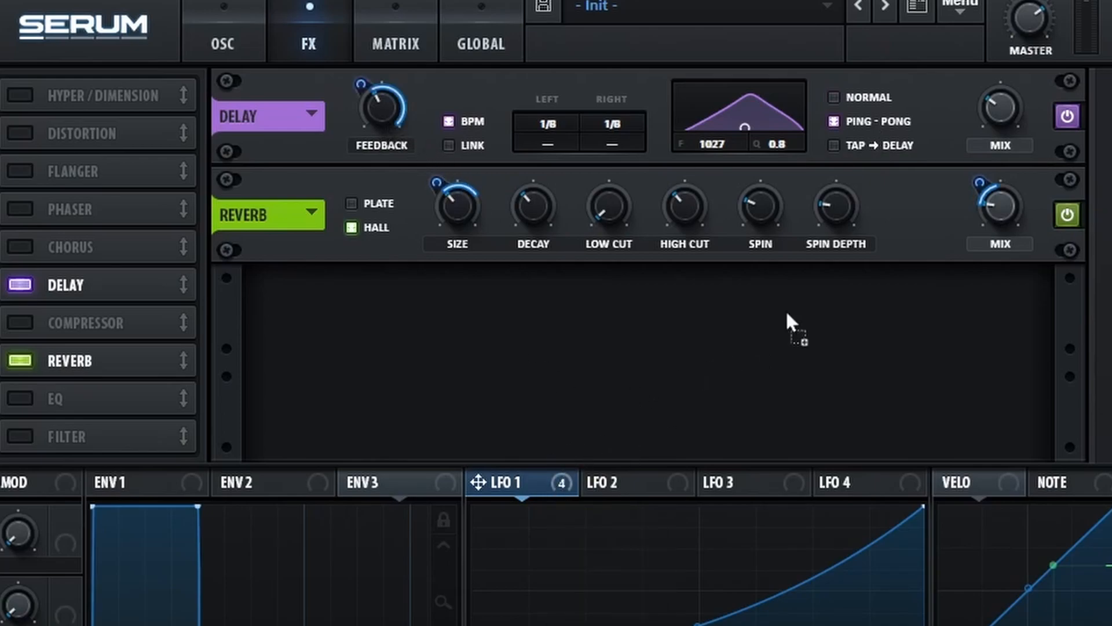
pyautogui.moveTo(1005, 107); pyautogui.dragTo(978, 125)
pyautogui.moveTo(358, 82); pyautogui.dragTo(358, 107)
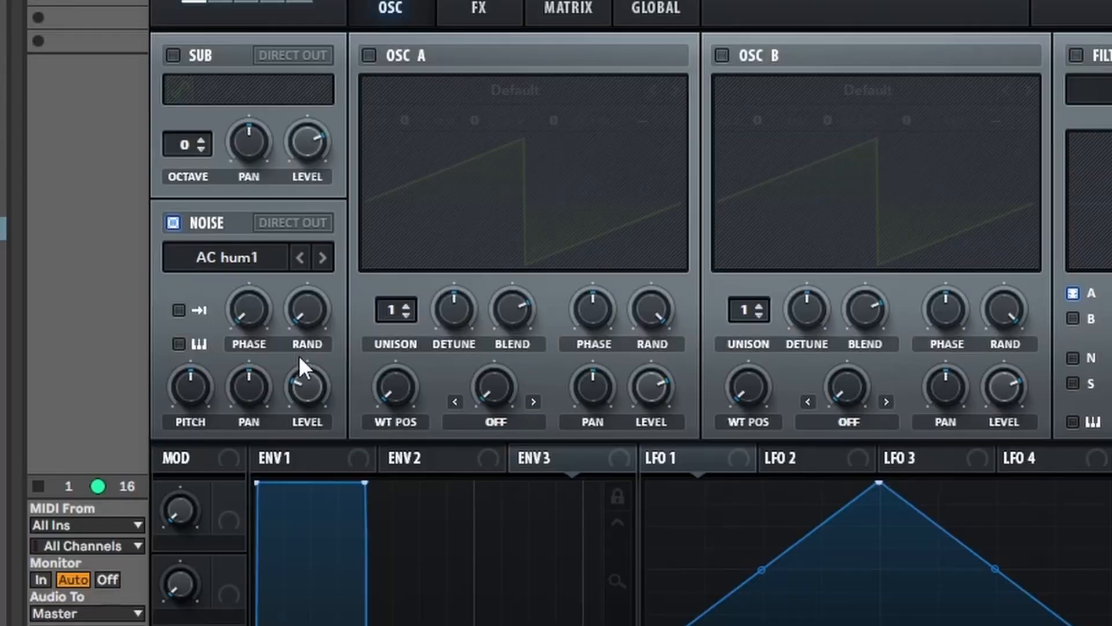
# Step: Load XF_KikAtk_09 from Attacks_Kick into the noise oscillator and raise its level
pyautogui.click(255, 265)
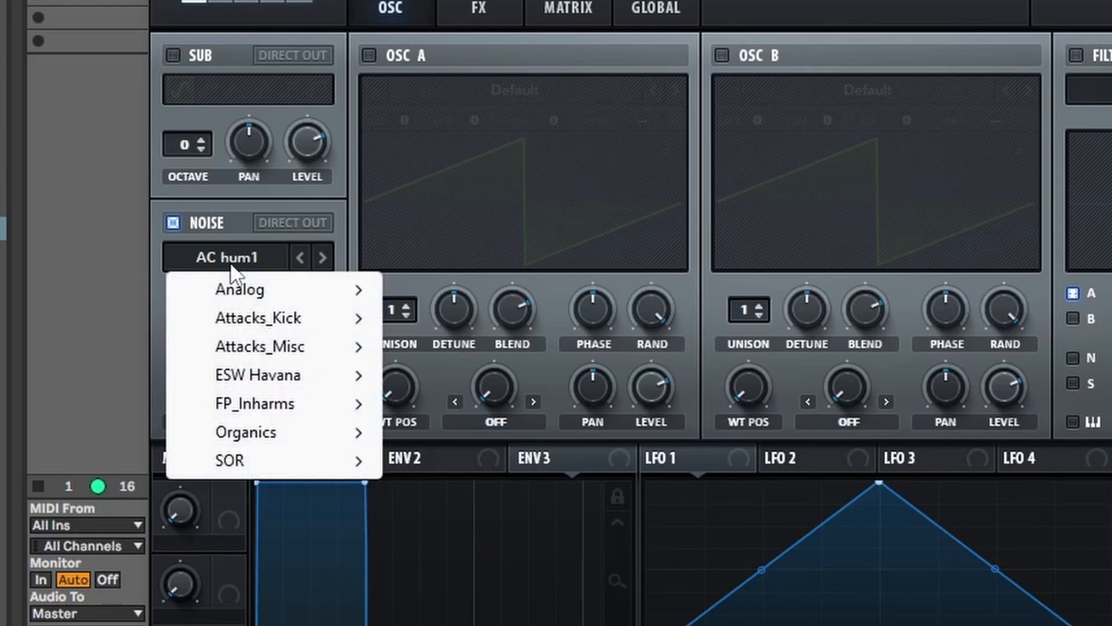
pyautogui.moveTo(308, 324)
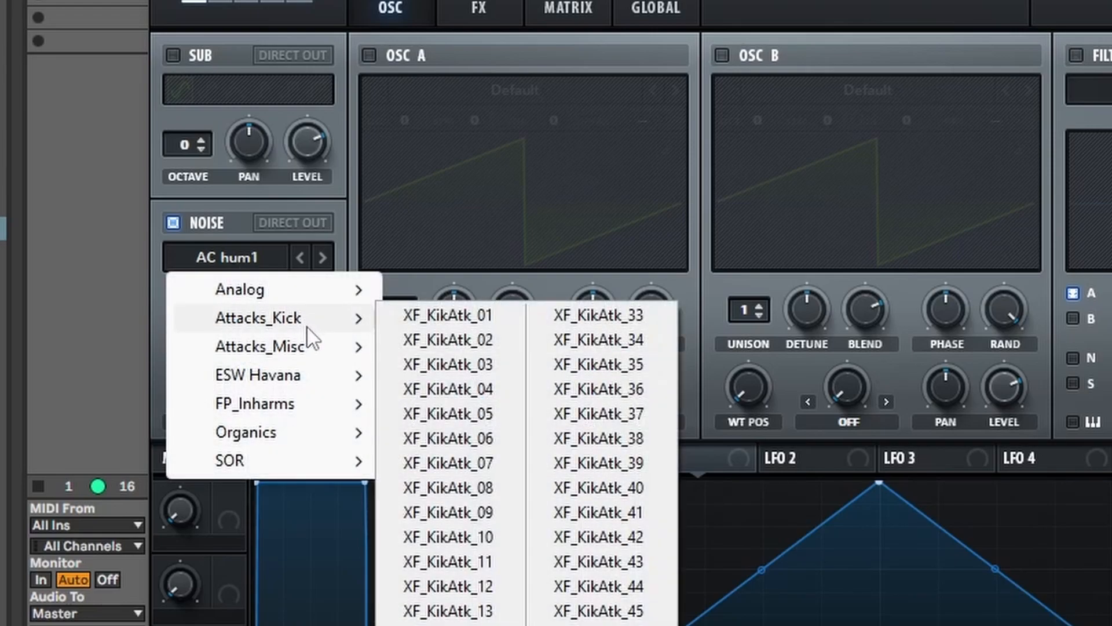
pyautogui.click(507, 511)
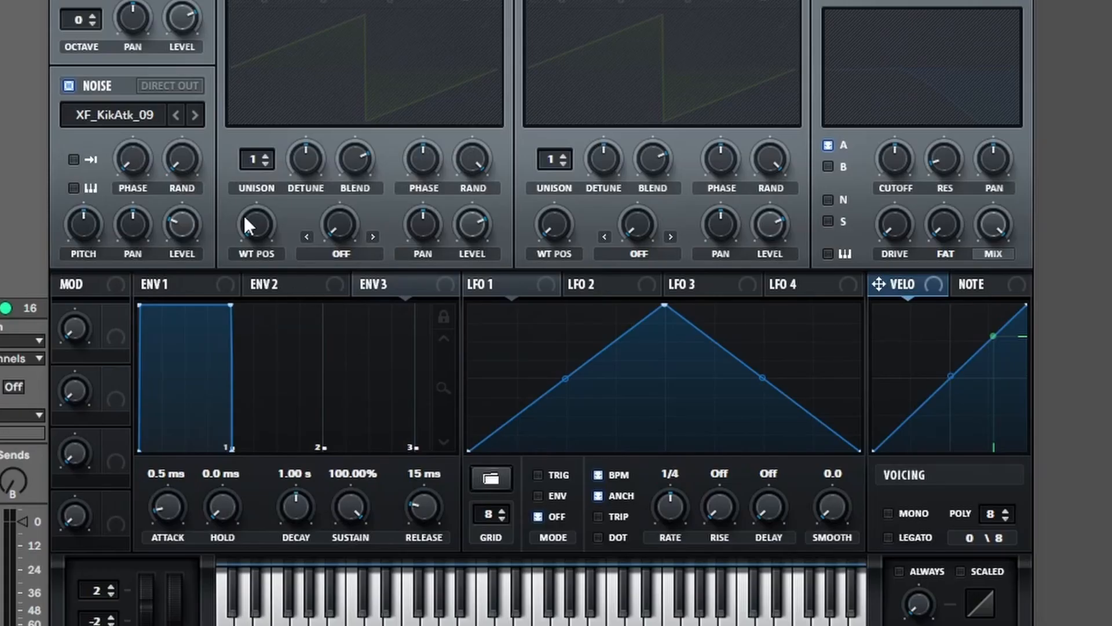
pyautogui.moveTo(182, 210); pyautogui.dragTo(175, 173)
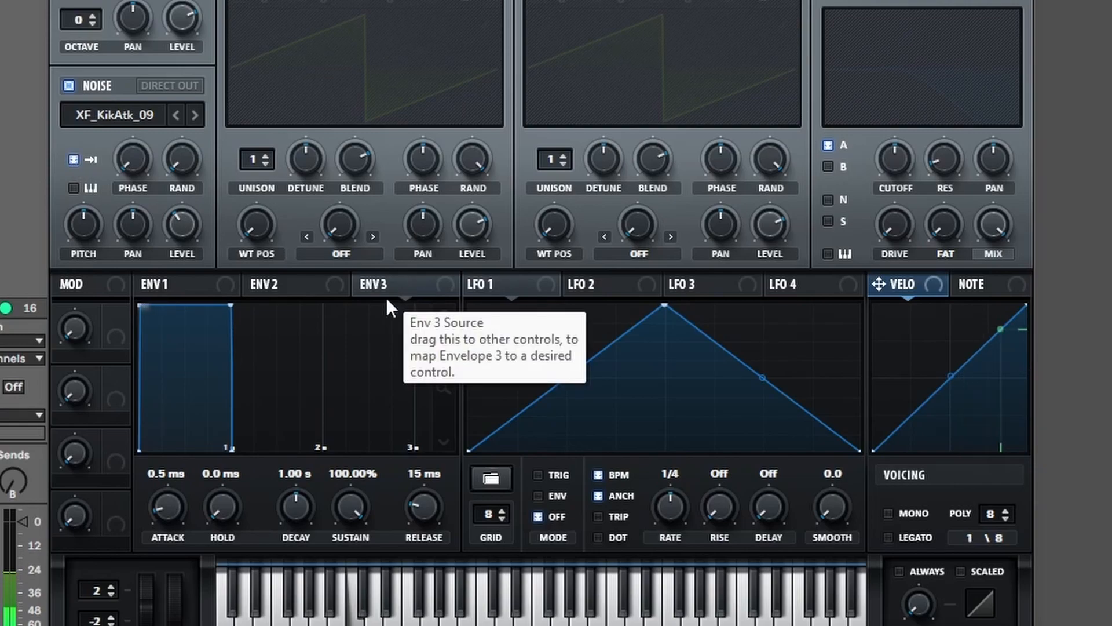
# Step: Switch the noise oscillator from one-shot playback to keyboard pitch tracking and lower its pitch in semitones
pyautogui.click(74, 160)
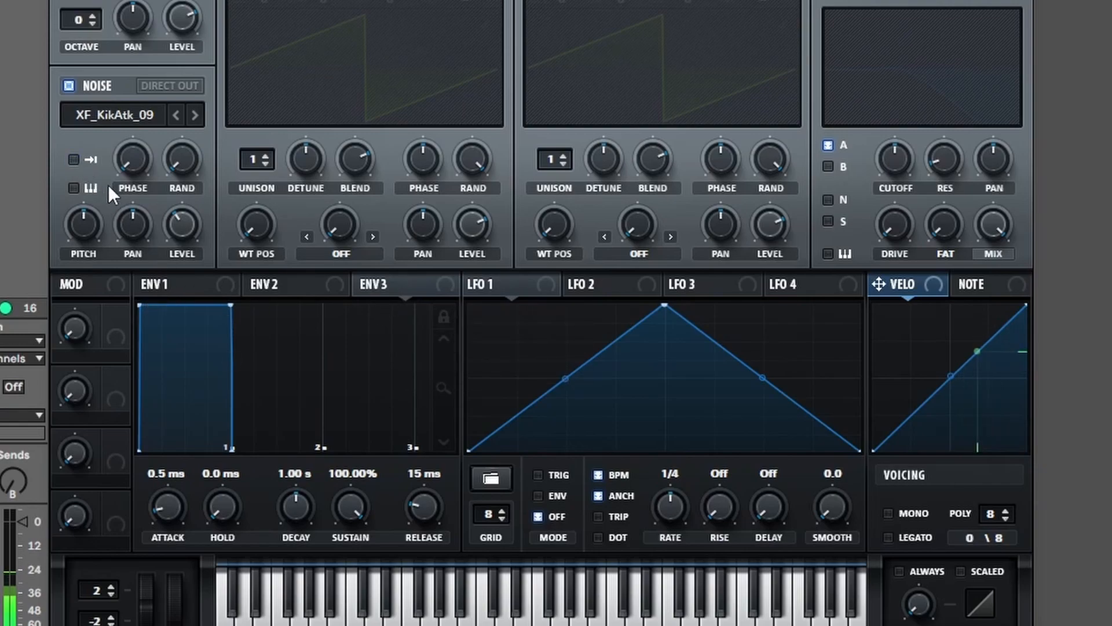
pyautogui.click(75, 189)
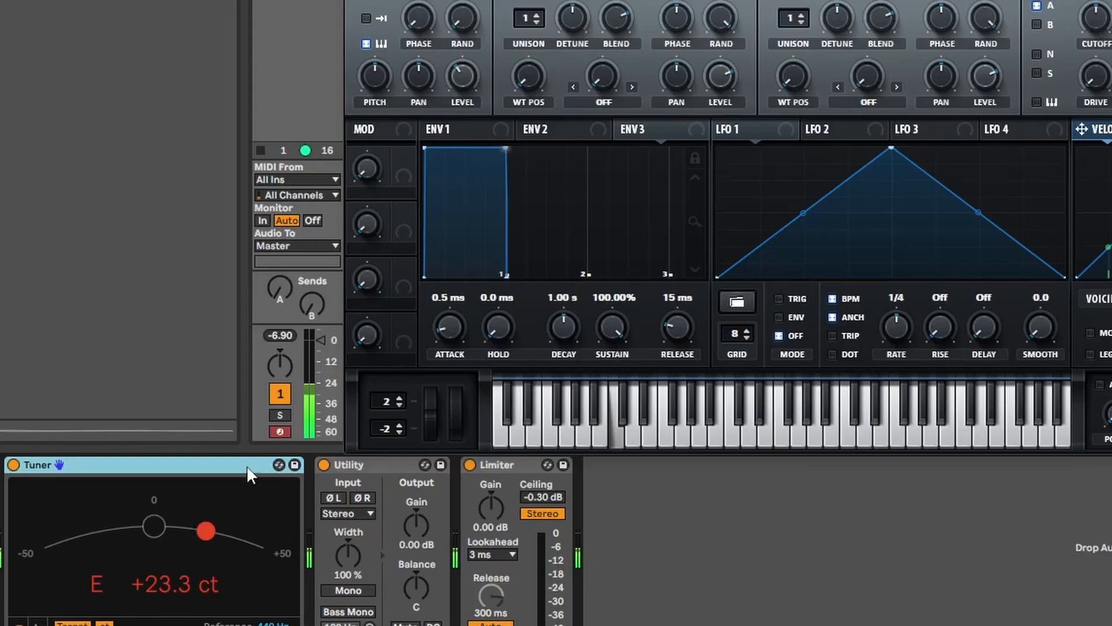
pyautogui.scroll(-2, 377, 74)
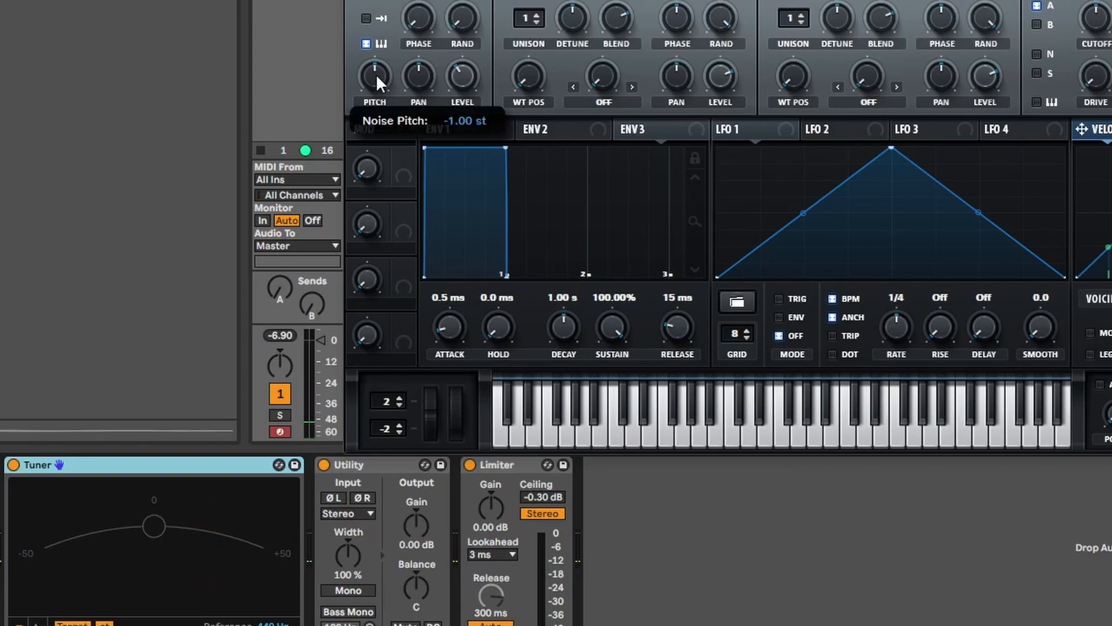
pyautogui.scroll(-2, 375, 75)
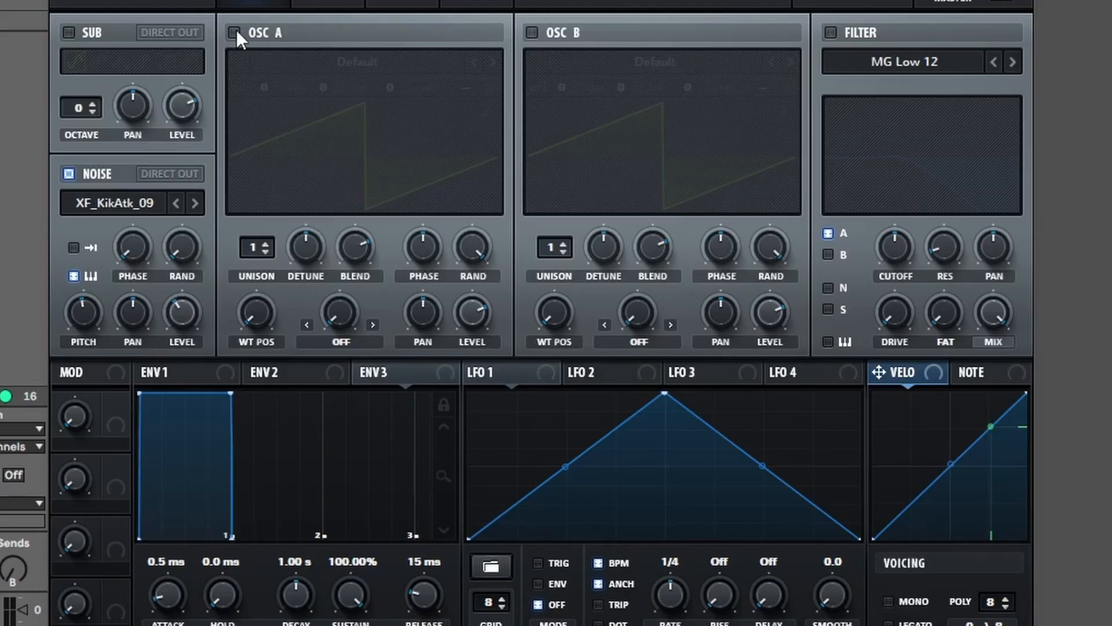
# Step: Enable oscillator A with the Analog wavetable DS Saw and Tri and set its octave to -1
pyautogui.click(234, 33)
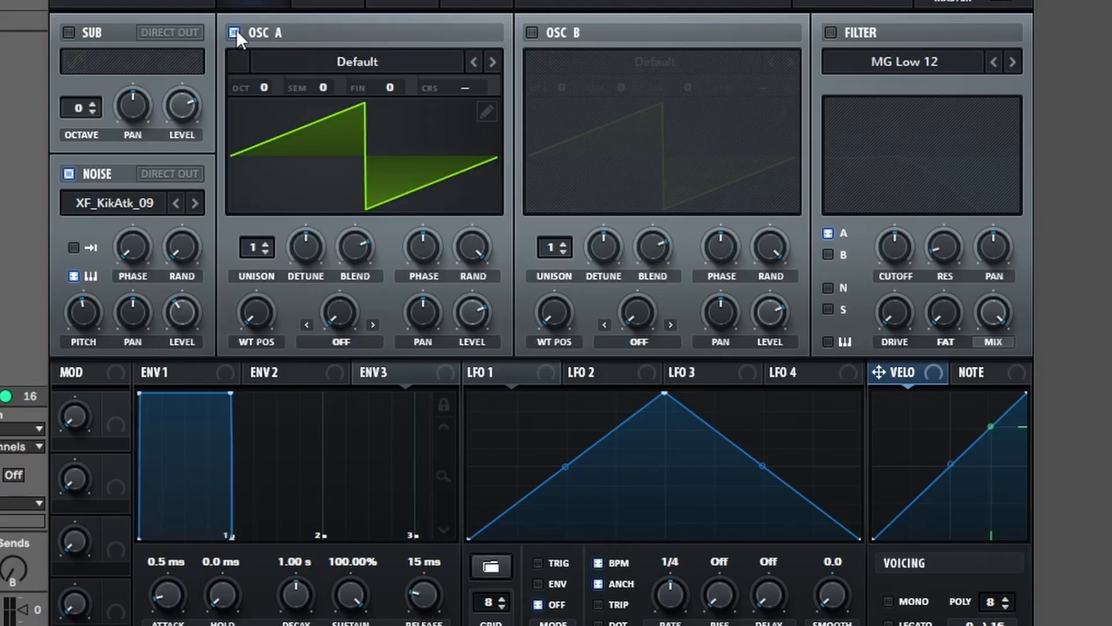
pyautogui.click(387, 60)
pyautogui.moveTo(391, 86)
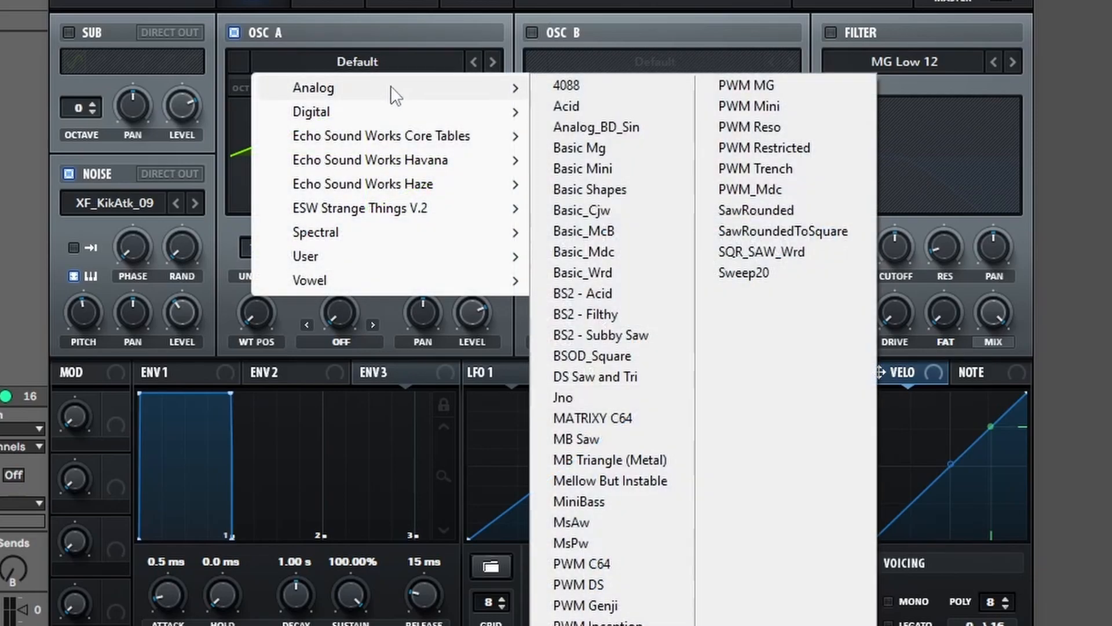
pyautogui.click(650, 377)
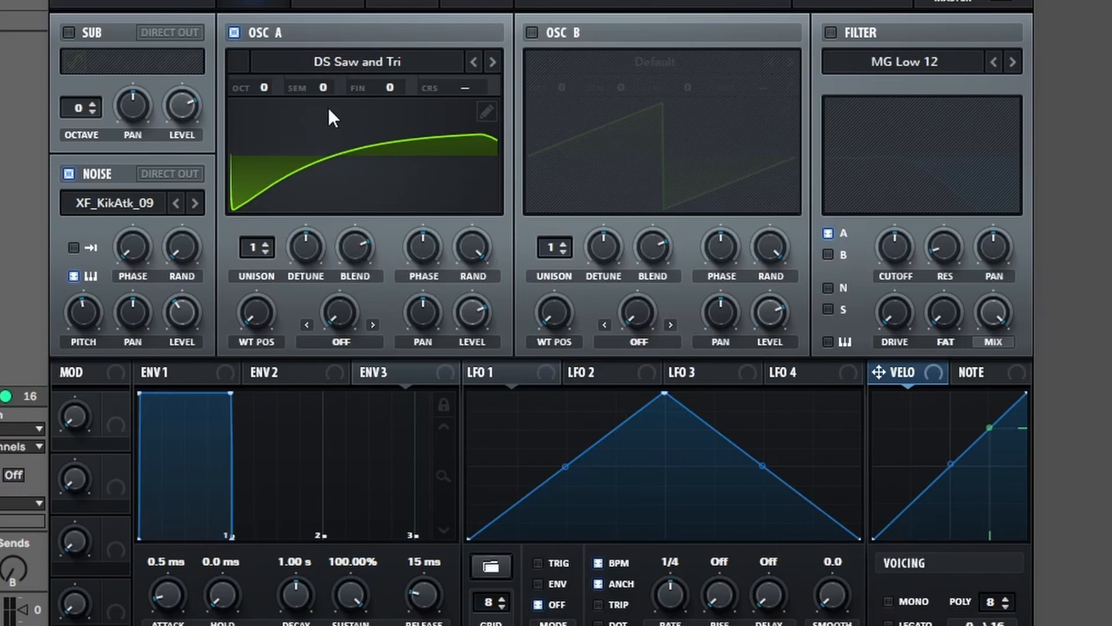
pyautogui.moveTo(263, 86); pyautogui.dragTo(321, 162)
# Step: Enable the filter, route the noise oscillator through it as well, and set its type to MG Low 18
pyautogui.click(830, 32)
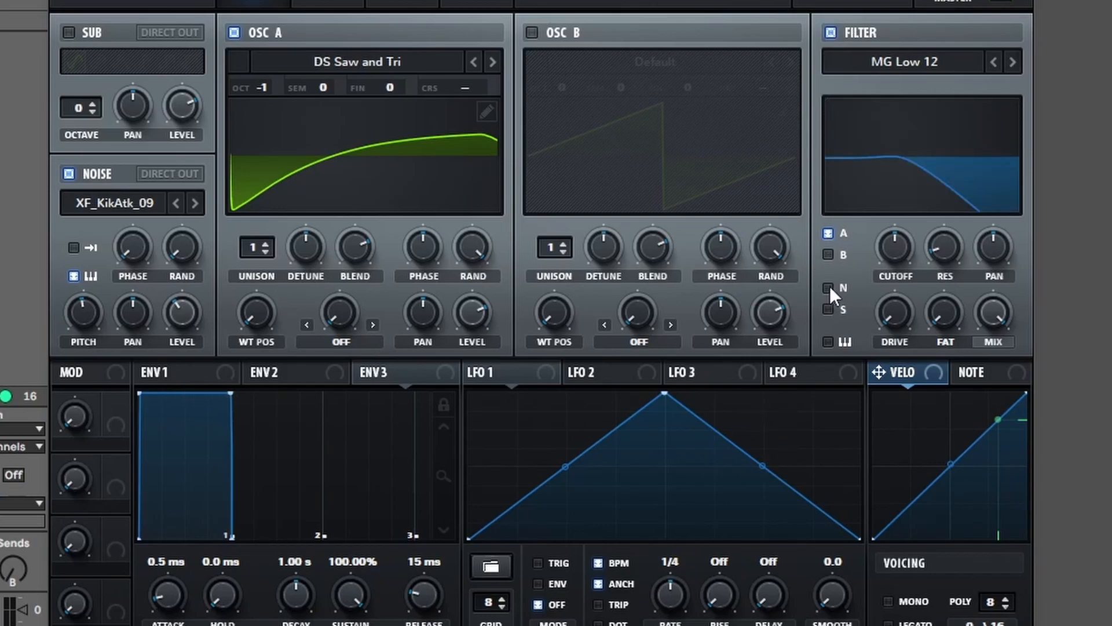
pyautogui.click(988, 60)
pyautogui.click(1007, 64)
pyautogui.click(1008, 64)
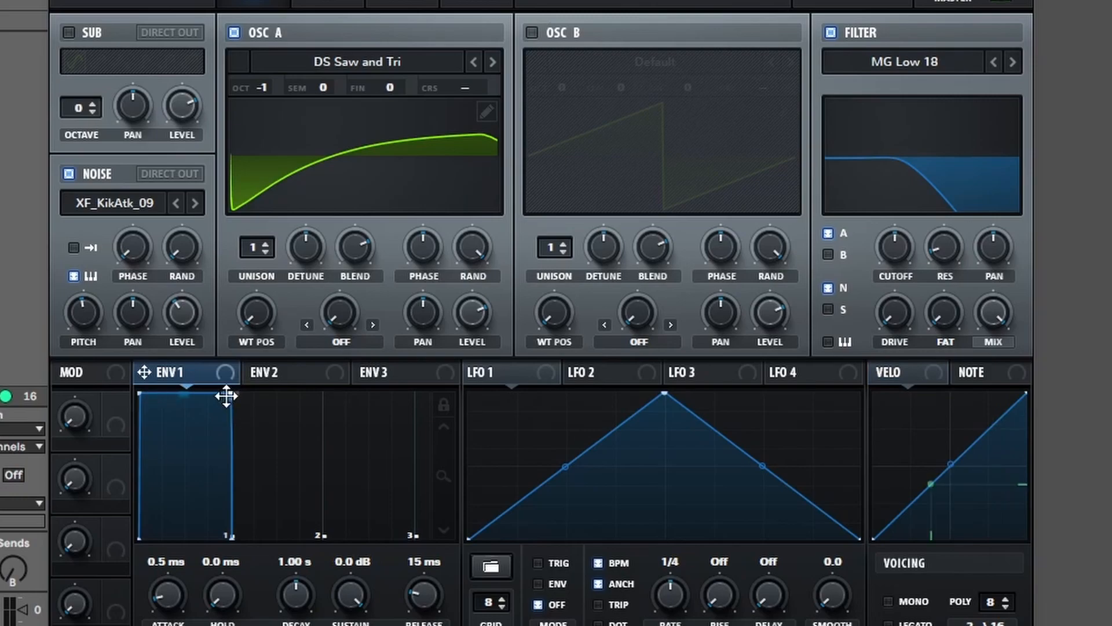
# Step: Shape Env 2 with 269 ms attack, 1.07 s straightened decay and 0% sustain, and assign it to the filter cutoff
pyautogui.click(266, 371)
pyautogui.moveTo(228, 392); pyautogui.dragTo(231, 536)
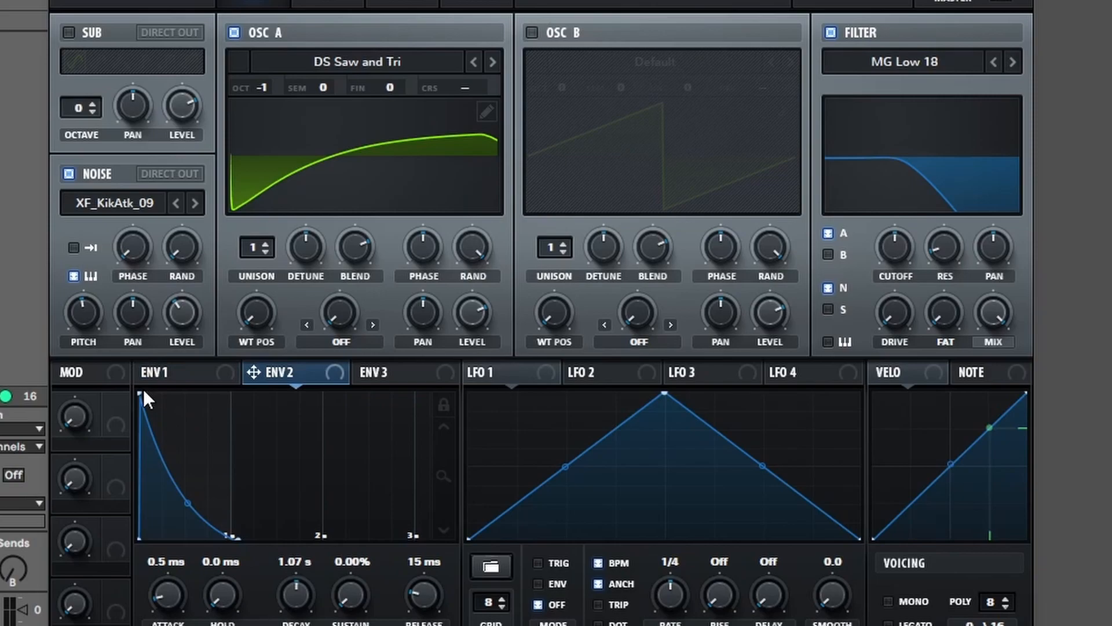
pyautogui.moveTo(141, 393); pyautogui.dragTo(171, 393)
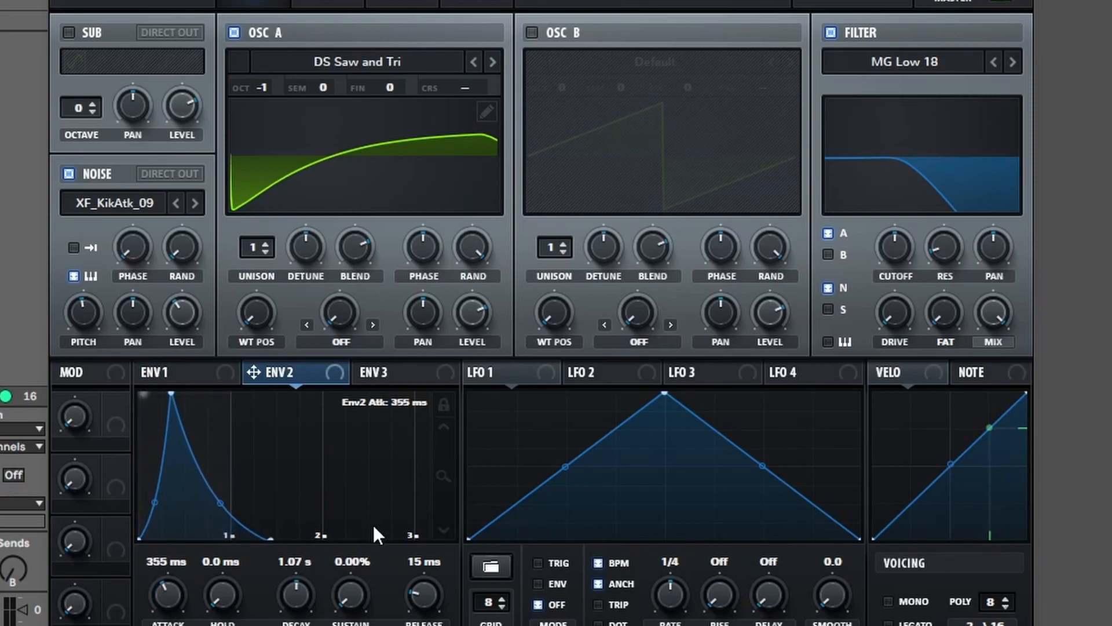
pyautogui.moveTo(859, 275); pyautogui.dragTo(898, 246)
pyautogui.moveTo(214, 506); pyautogui.dragTo(254, 489)
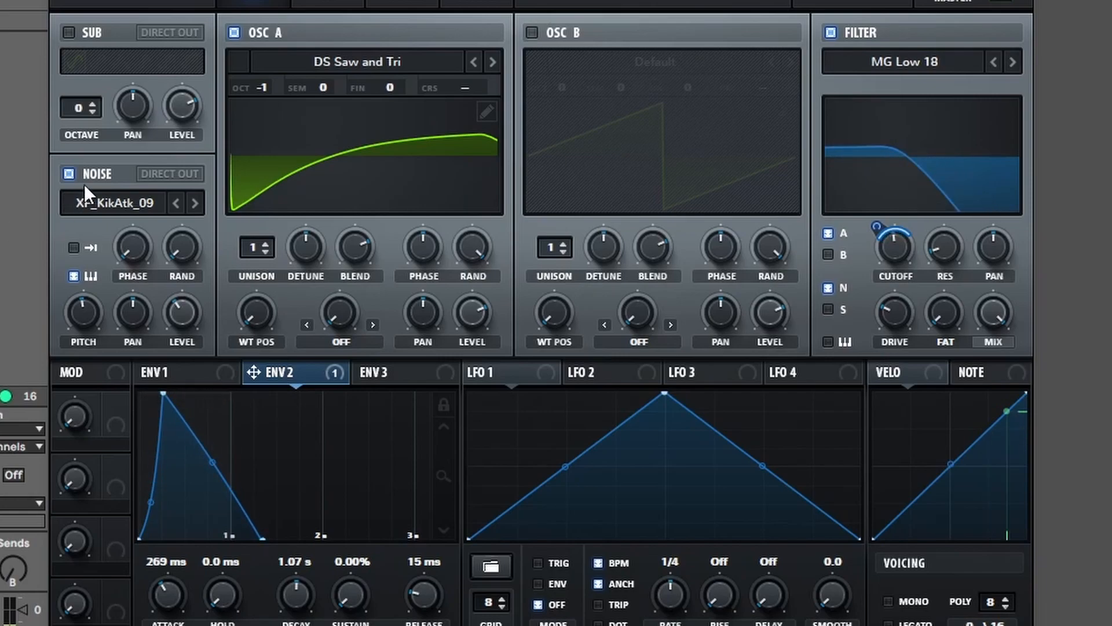
# Step: Switch off the noise oscillator to hear the patch without it
pyautogui.click(71, 173)
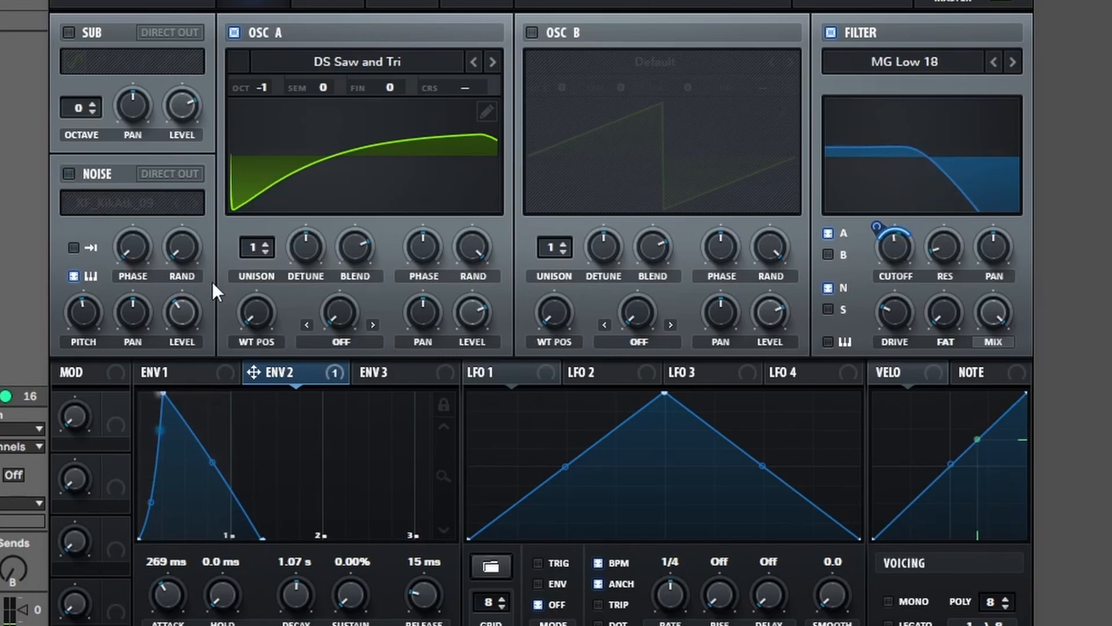
# Step: Switch the noise oscillator back on and raise its level in the mix with oscillator A
pyautogui.click(66, 175)
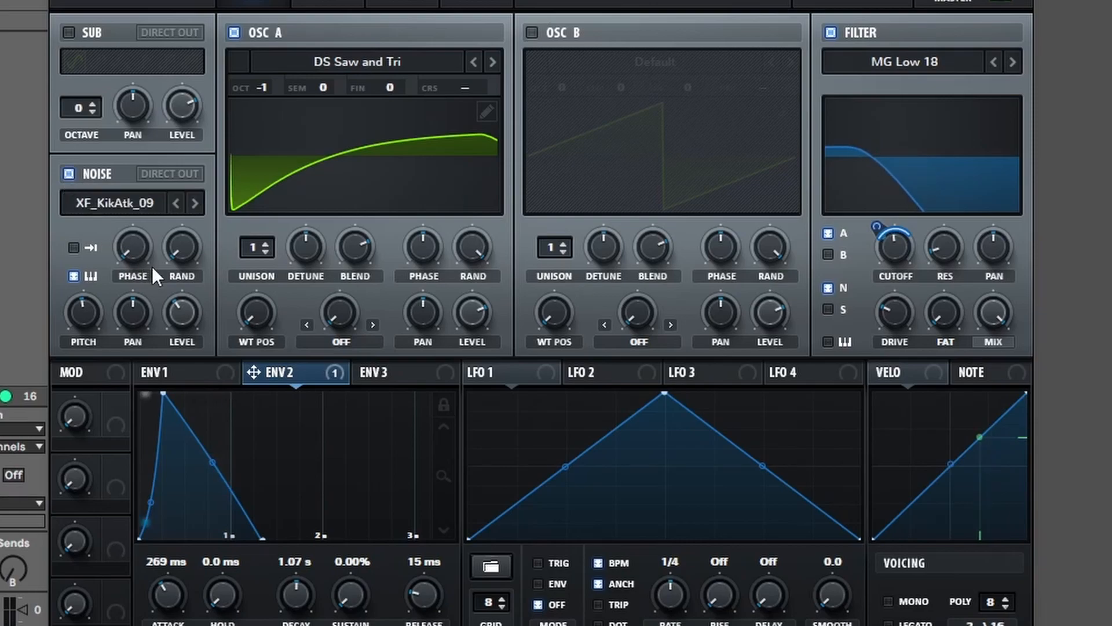
pyautogui.moveTo(183, 317); pyautogui.dragTo(191, 253)
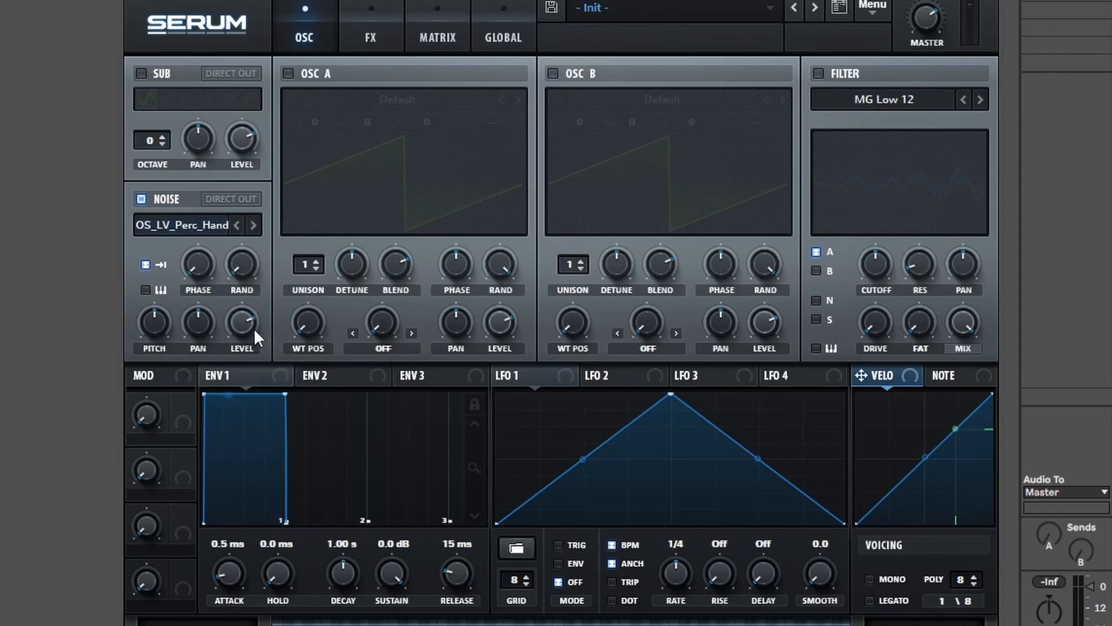
# Step: Raise the noise level, shape Env 2 with 1.55 s decay, 25% sustain and 800 ms release, assign it to noise pitch and raise the base pitch
pyautogui.moveTo(242, 325); pyautogui.dragTo(238, 290)
pyautogui.click(301, 383)
pyautogui.moveTo(286, 396); pyautogui.dragTo(330, 493)
pyautogui.moveTo(449, 570); pyautogui.dragTo(467, 519)
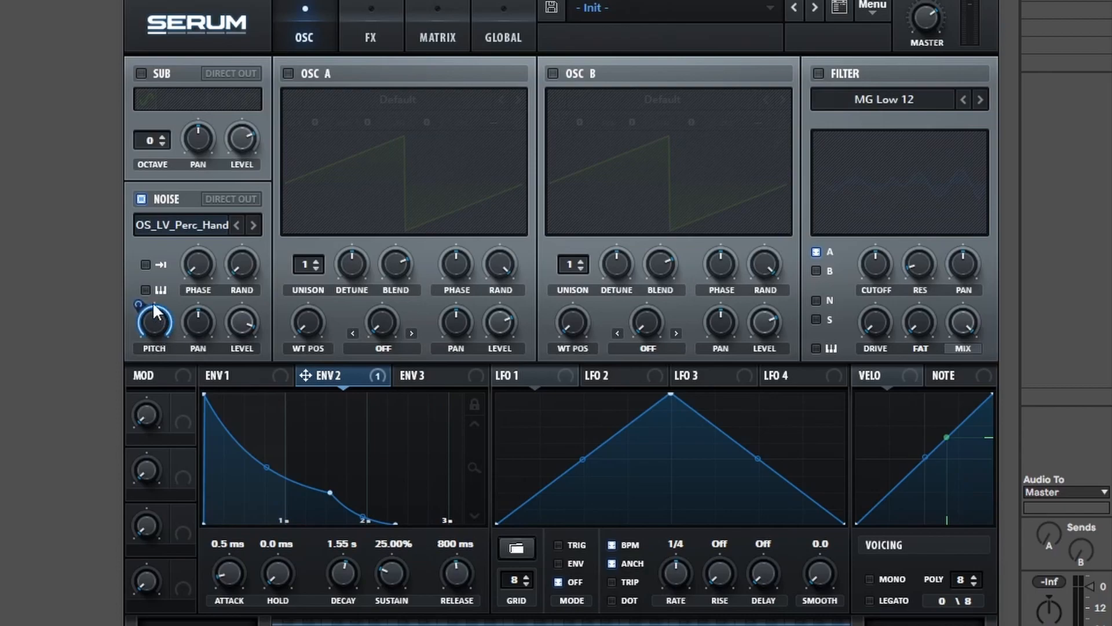
pyautogui.moveTo(142, 324); pyautogui.dragTo(150, 340)
# Step: Enable the filter on the noise oscillator, modulate its cutoff with LFO 1, and set the filter type to Ring Mod
pyautogui.moveTo(548, 376); pyautogui.dragTo(870, 266)
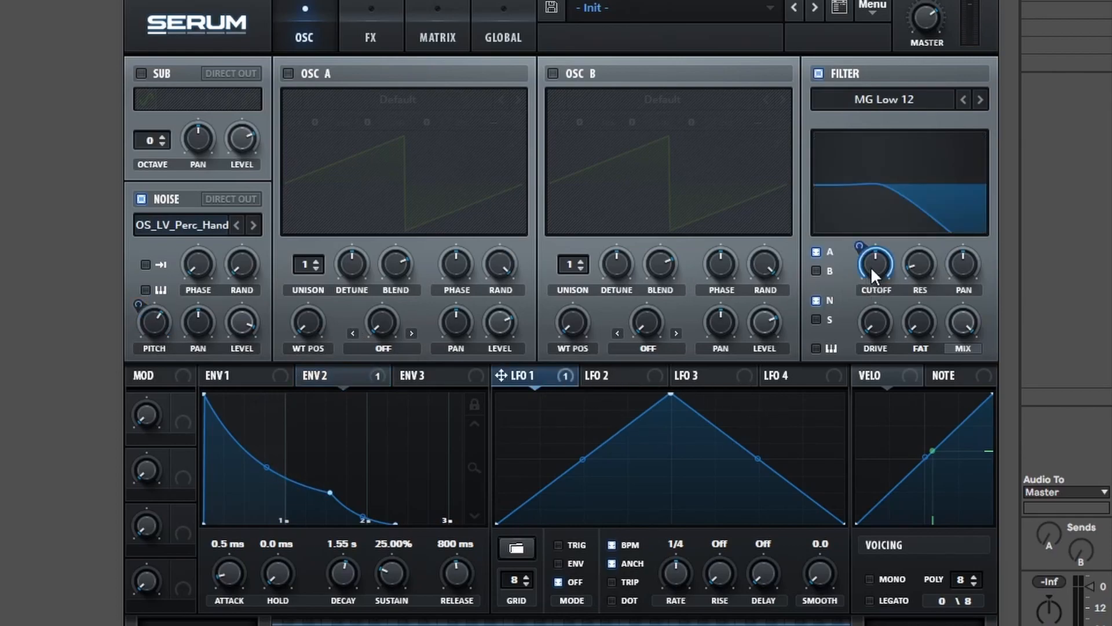
pyautogui.click(903, 99)
pyautogui.moveTo(906, 194)
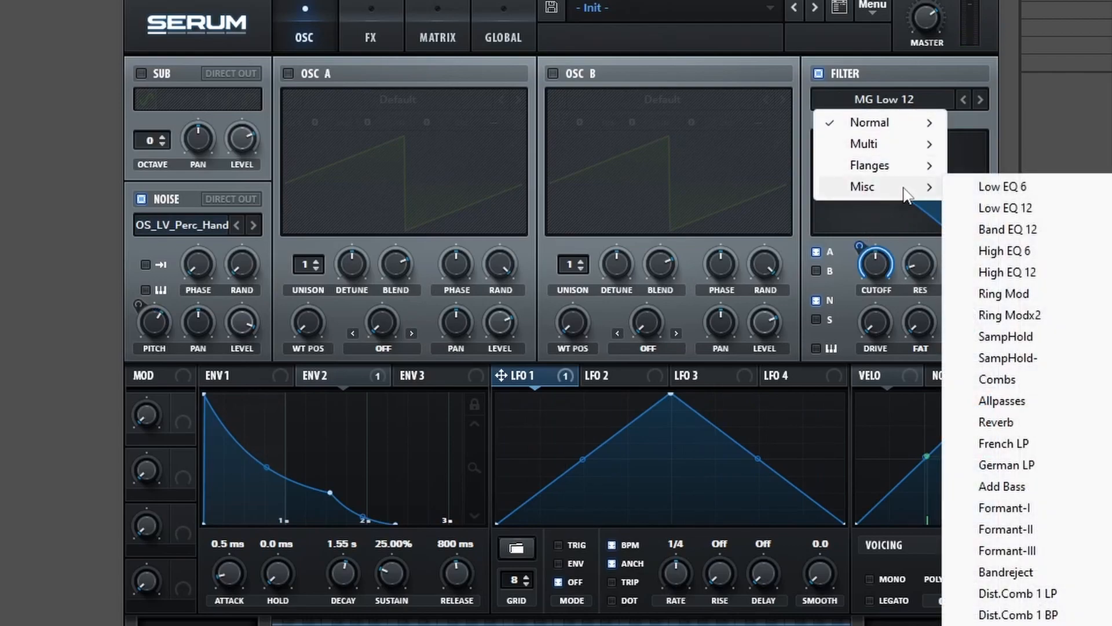
pyautogui.click(1037, 298)
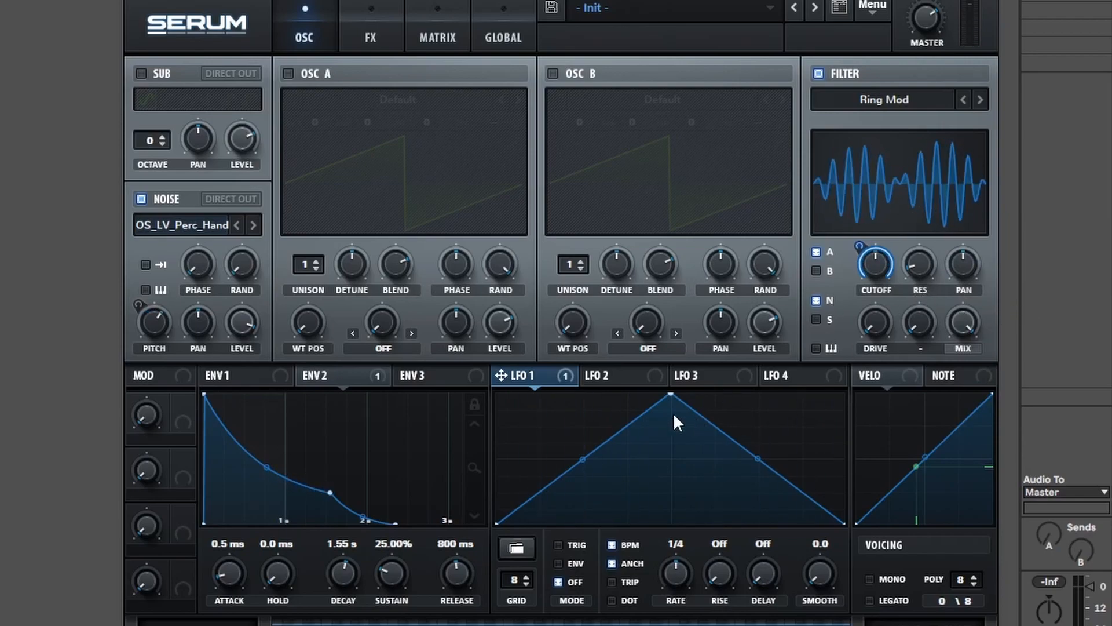
# Step: Lower the LFO 1 peak to about half height, raise the filter drive slightly, and reduce the LFO's cutoff modulation depth
pyautogui.moveTo(671, 396); pyautogui.dragTo(672, 456)
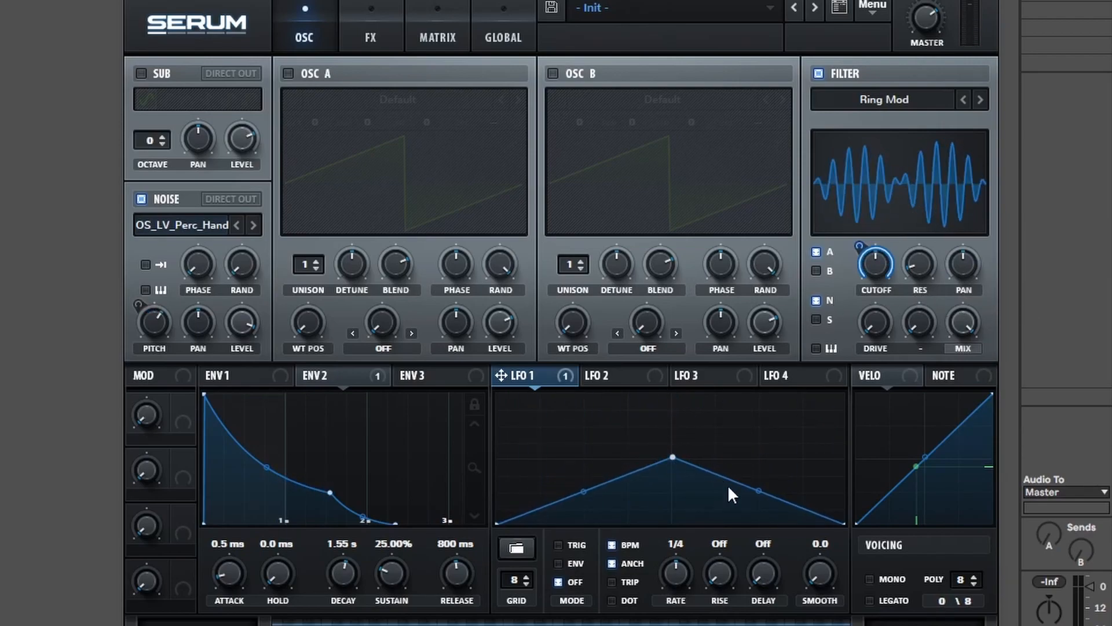
pyautogui.moveTo(877, 320)
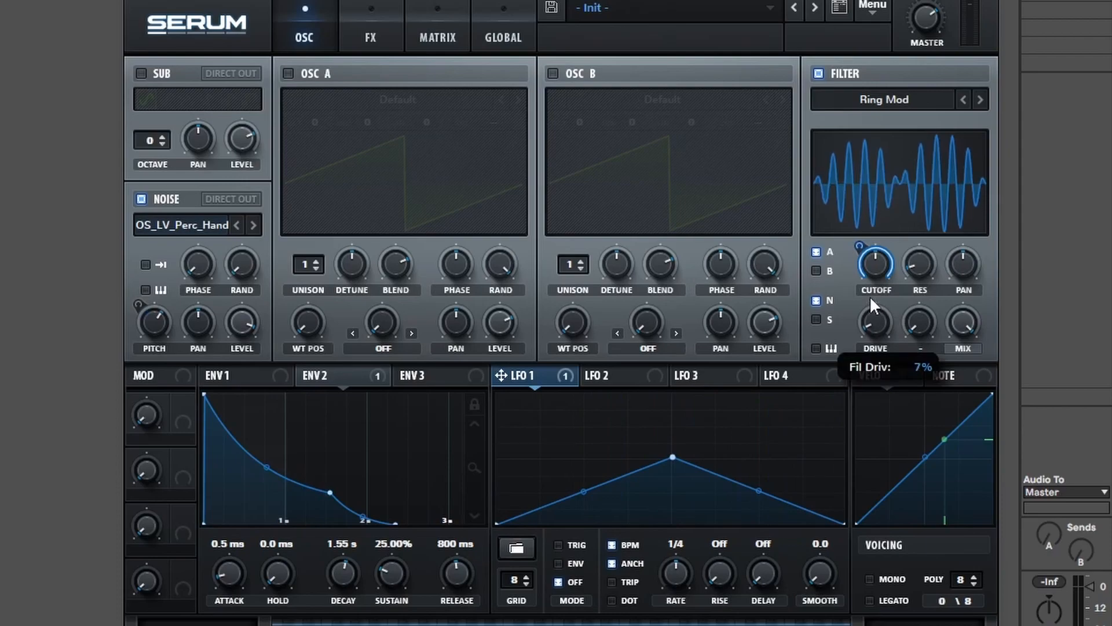
pyautogui.moveTo(862, 247); pyautogui.dragTo(864, 270)
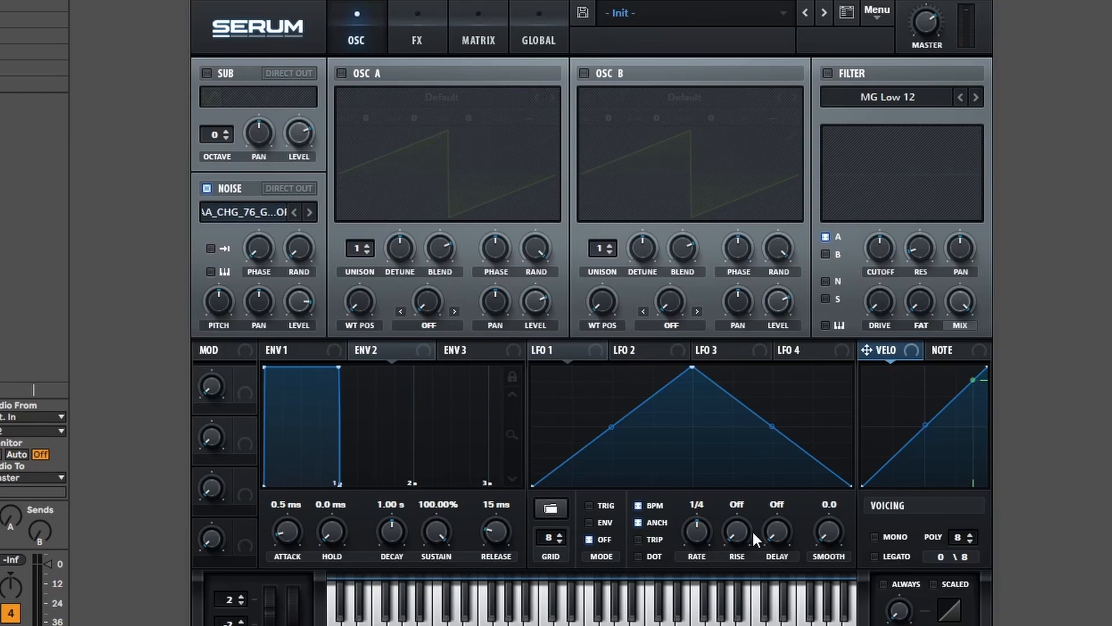
# Step: Shape LFO 1 into a falling ramp in Trig mode and assign it to the noise pitch with reduced modulation depth
pyautogui.moveTo(691, 370); pyautogui.dragTo(533, 368)
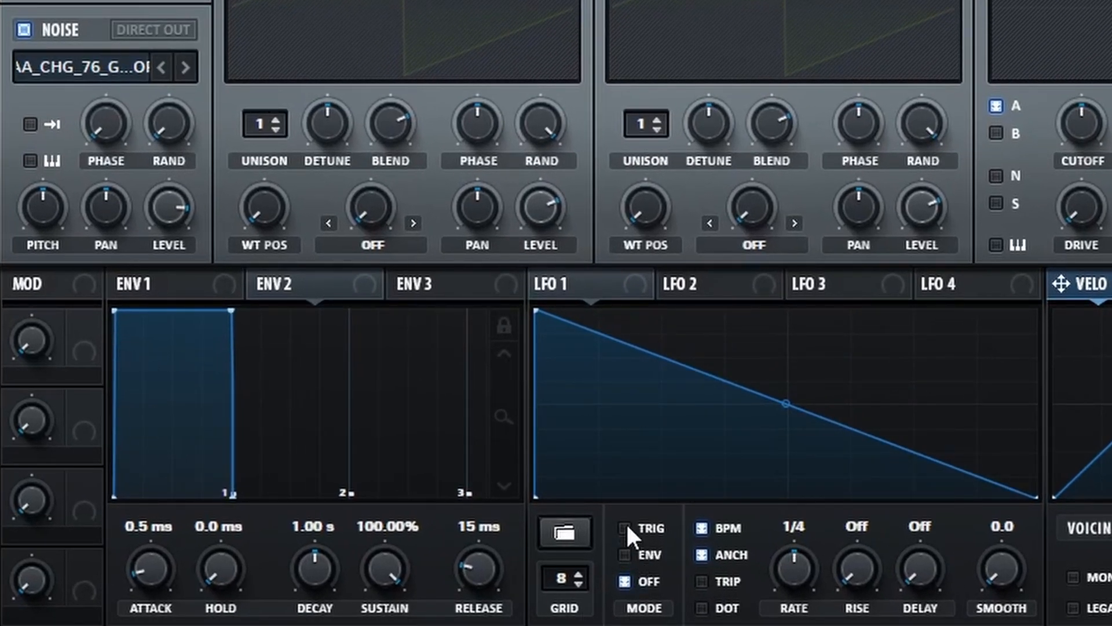
pyautogui.click(625, 527)
pyautogui.moveTo(559, 285); pyautogui.dragTo(214, 241)
pyautogui.moveTo(43, 212); pyautogui.dragTo(42, 211)
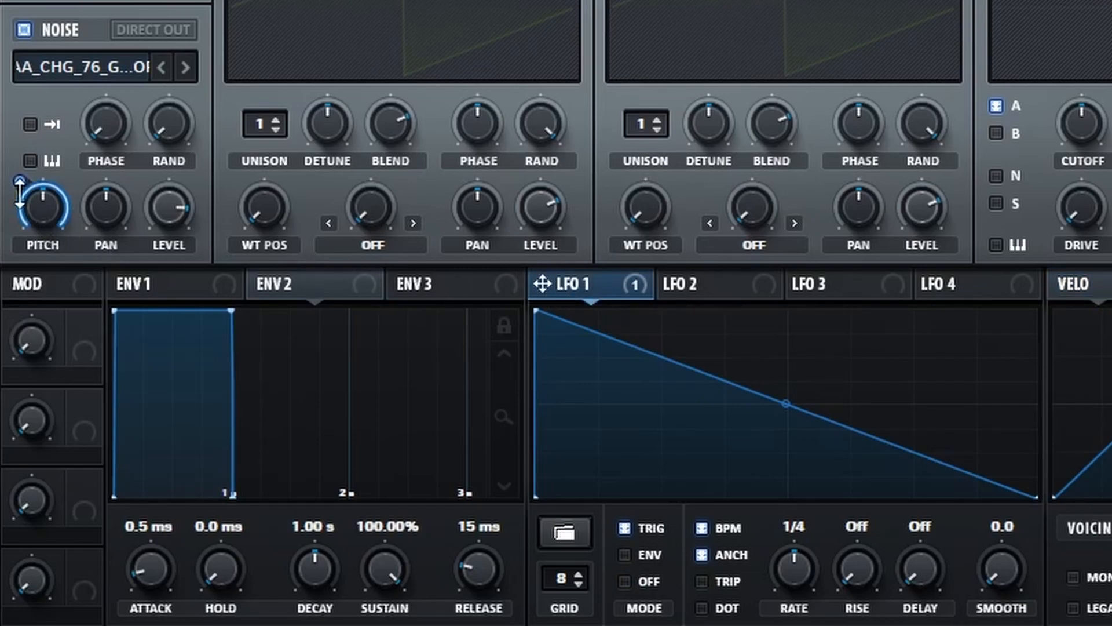
pyautogui.moveTo(17, 174); pyautogui.dragTo(19, 289)
# Step: Lower the LFO 1 ramp's start to half height, set the rate to 1/2, and bend the ramp into a convex falling curve
pyautogui.moveTo(532, 312); pyautogui.dragTo(537, 404)
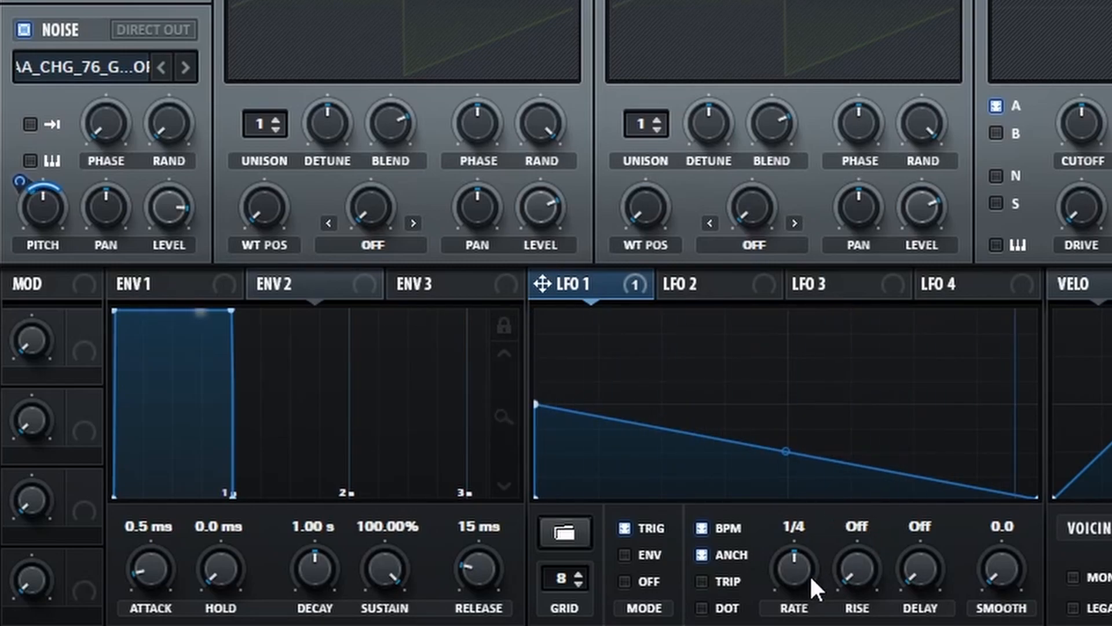
pyautogui.moveTo(788, 566); pyautogui.dragTo(788, 570)
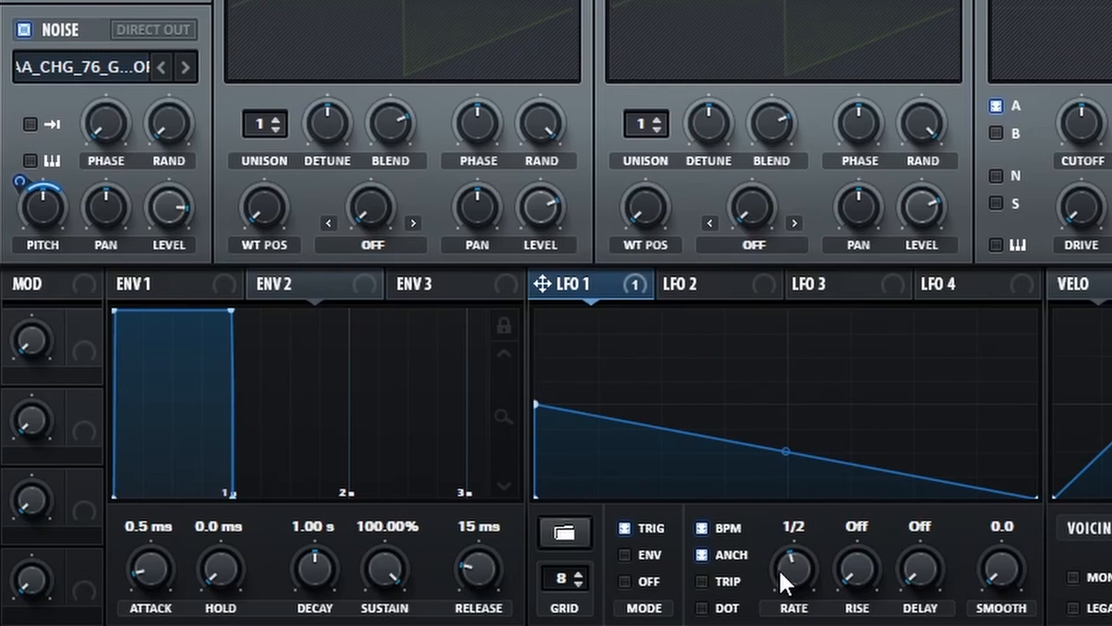
pyautogui.moveTo(786, 451); pyautogui.dragTo(785, 411)
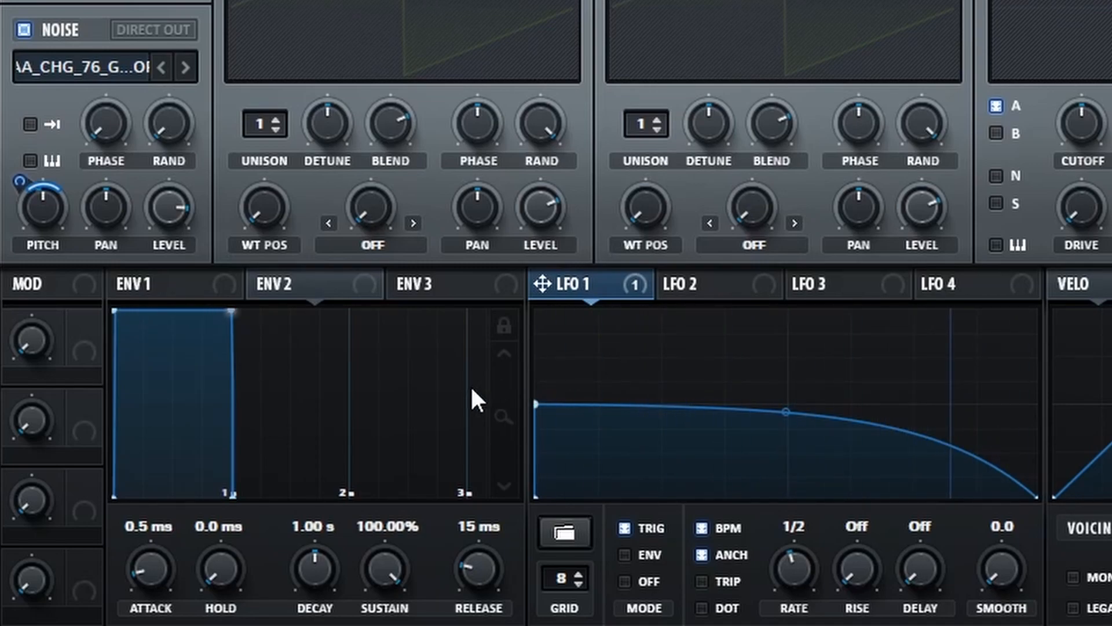
pyautogui.moveTo(795, 568); pyautogui.dragTo(791, 571)
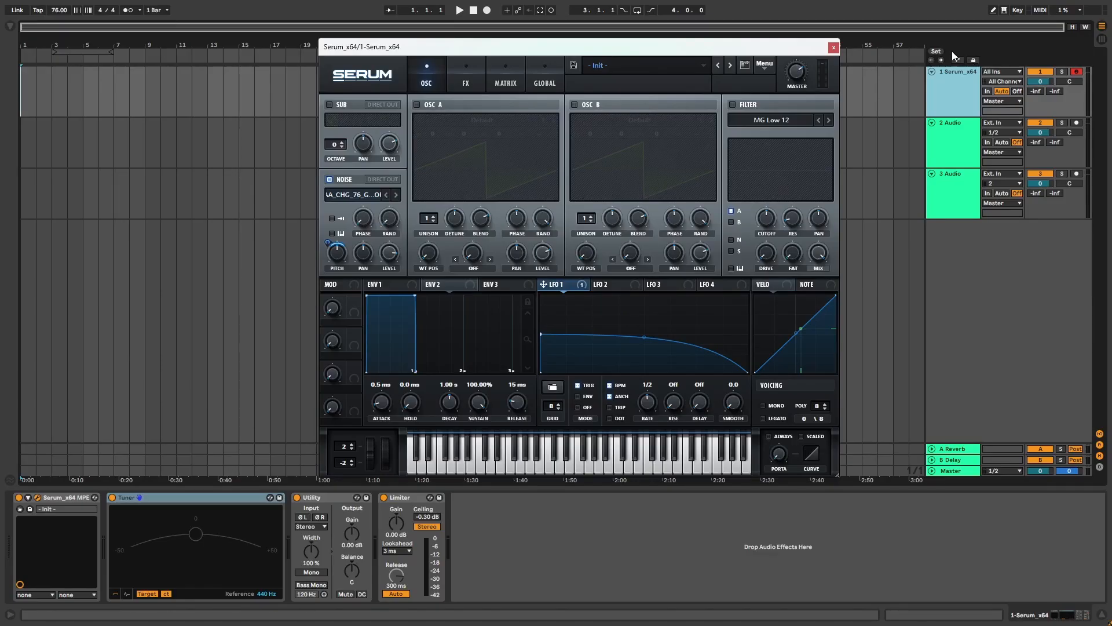
# Step: Close the synth window, set the Serum track's monitoring to In, and arm the 2 Audio track with Resampling as its input
pyautogui.click(833, 48)
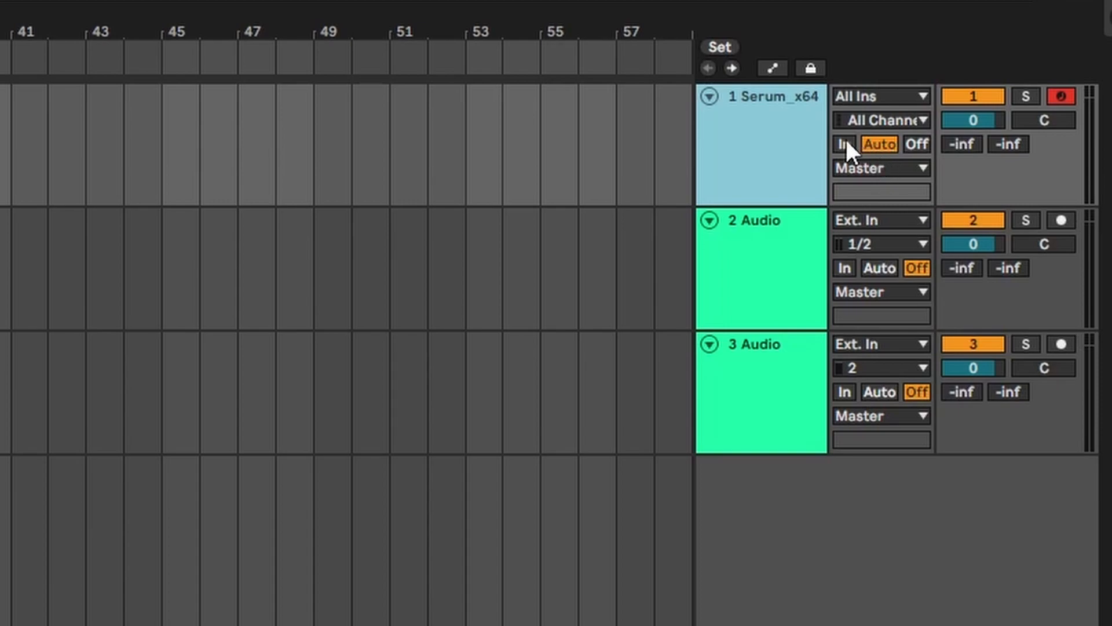
pyautogui.click(842, 142)
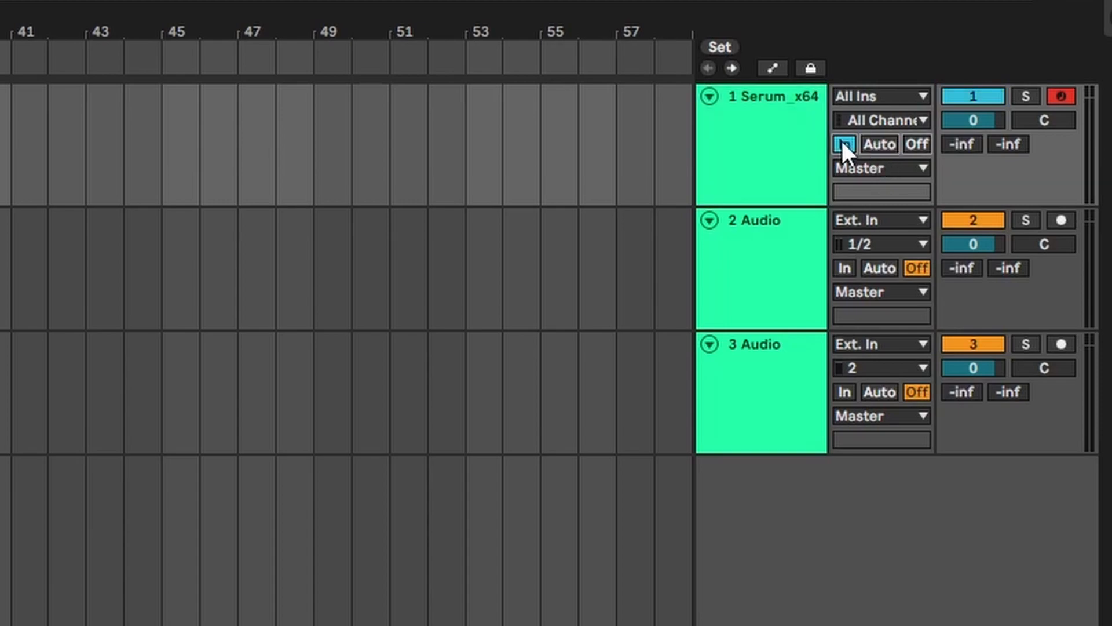
pyautogui.click(1063, 220)
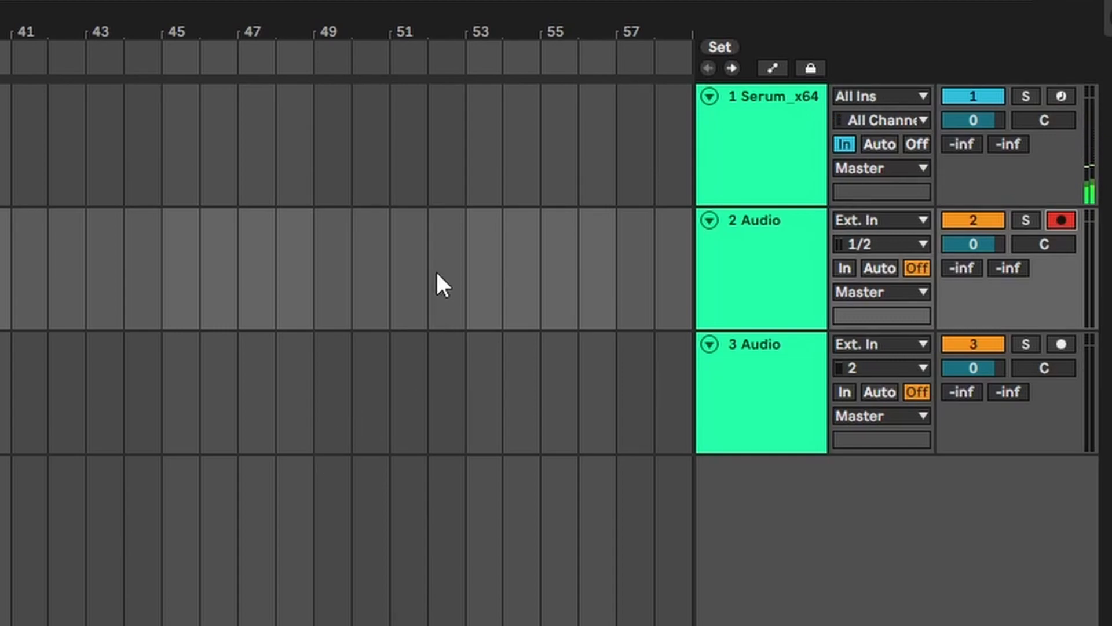
pyautogui.click(924, 222)
pyautogui.click(906, 293)
# Step: Start recording on the 2 Audio track from the beginning of the arrangement
pyautogui.click(26, 142)
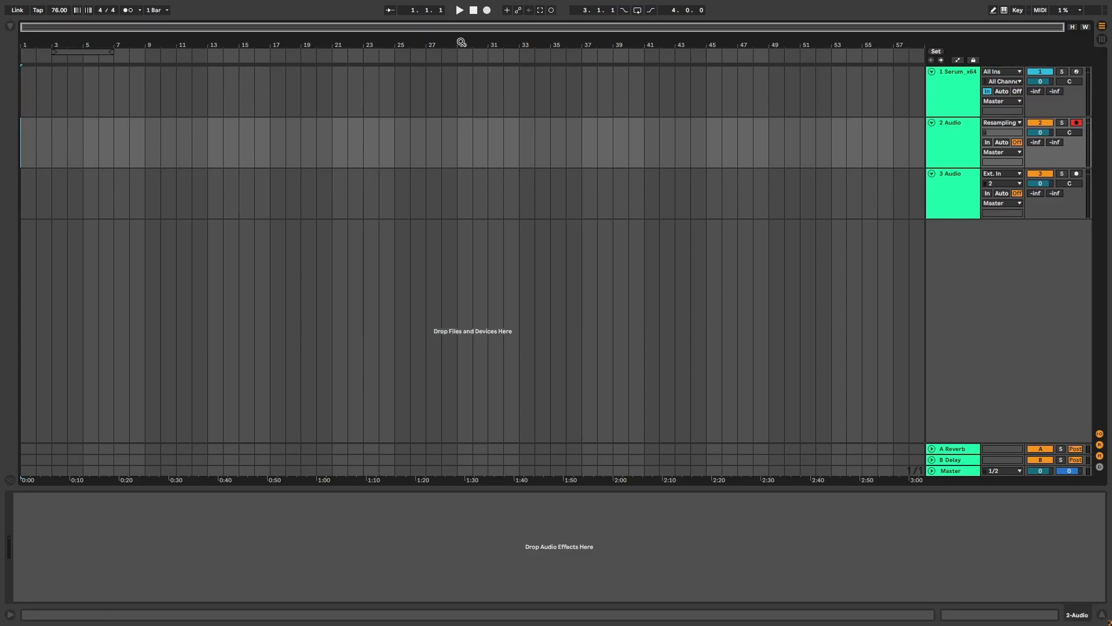
pyautogui.press('F9')
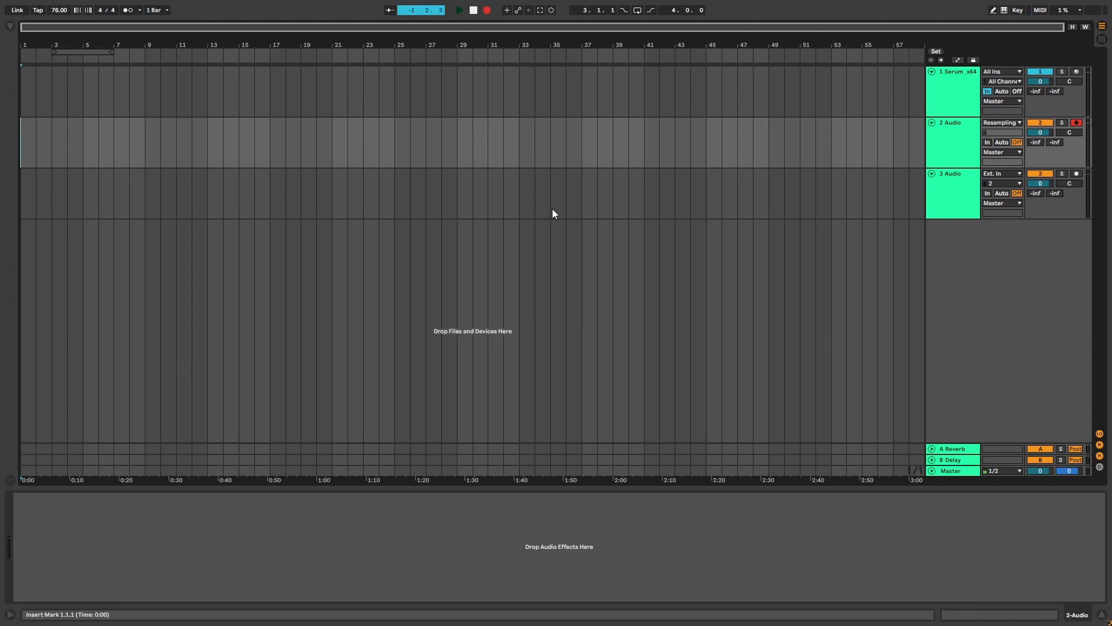